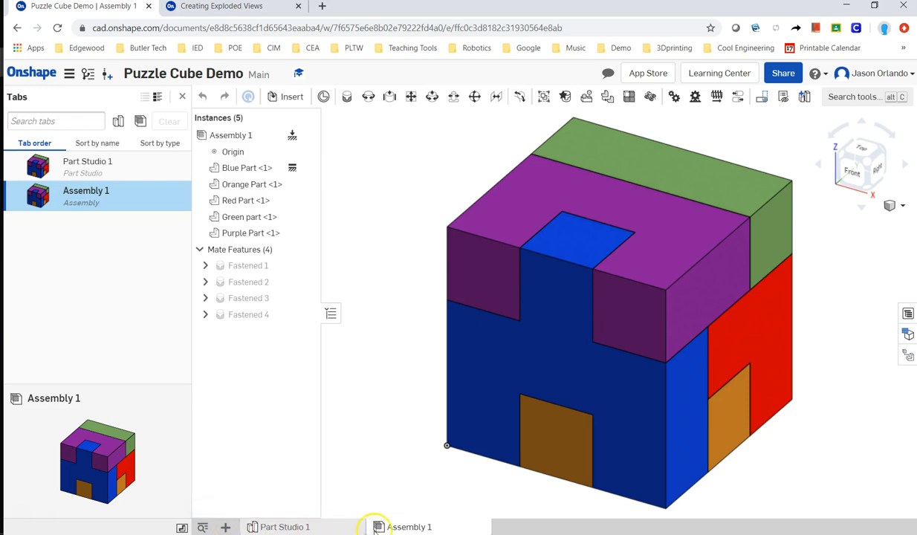
- Create a drawing from the Onshape ANSI_A_INCH.dwt template with no views and dismiss the initial view insertion
left_click(226, 527)
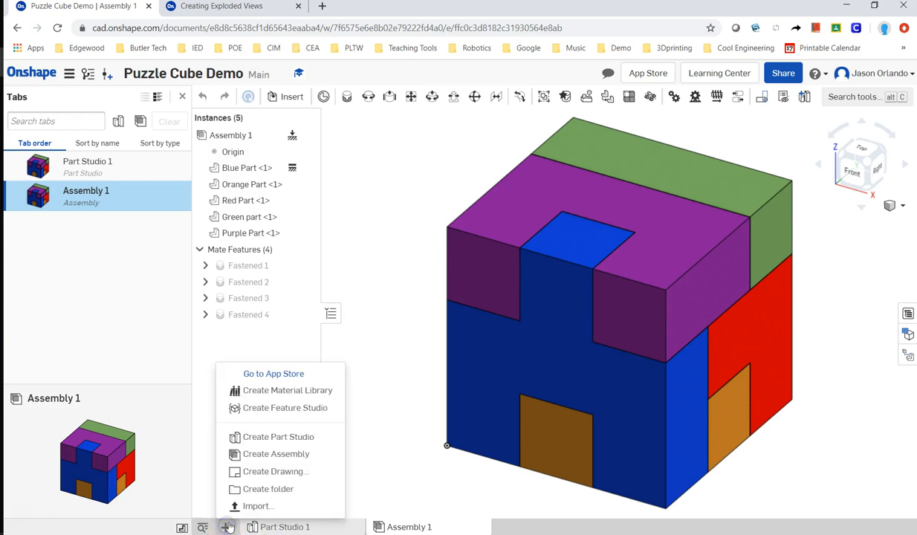
left_click(259, 474)
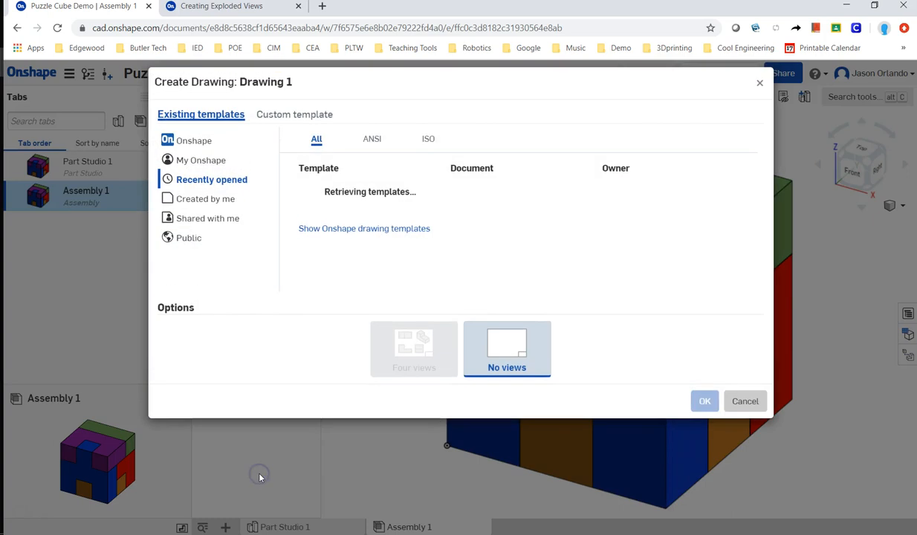
left_click(184, 140)
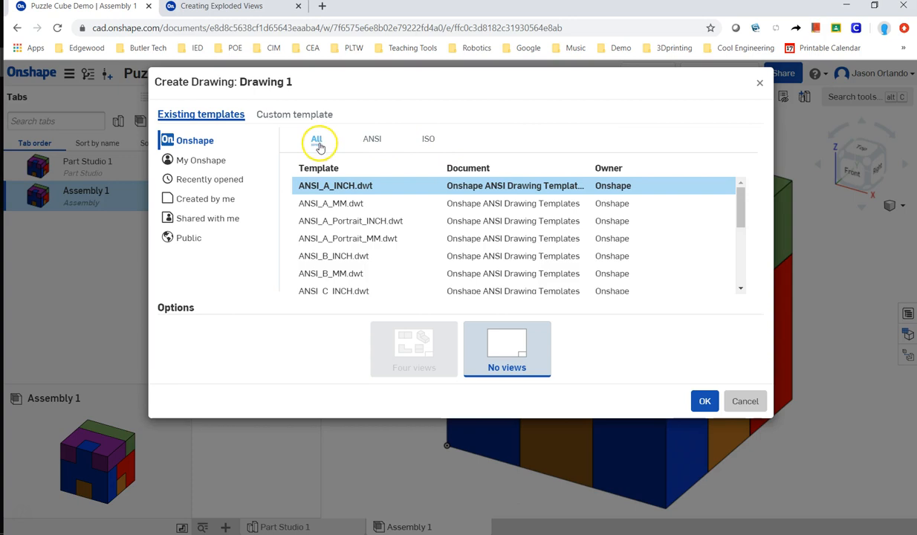
left_click(353, 190)
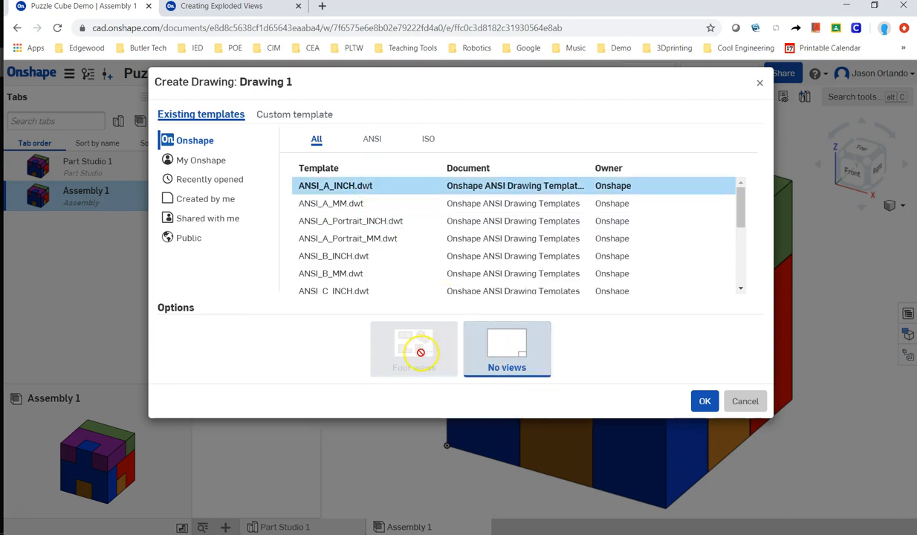
left_click(508, 344)
left_click(703, 401)
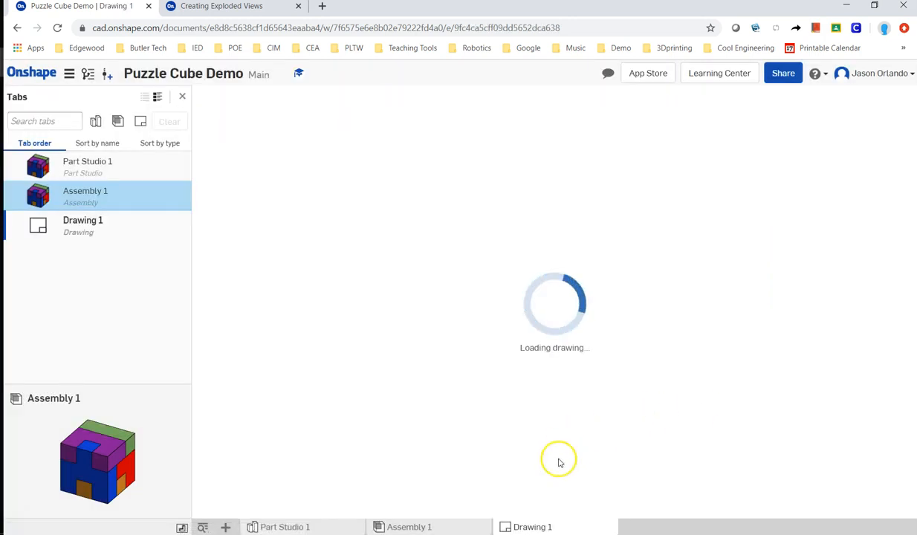
mouse_move(530, 525)
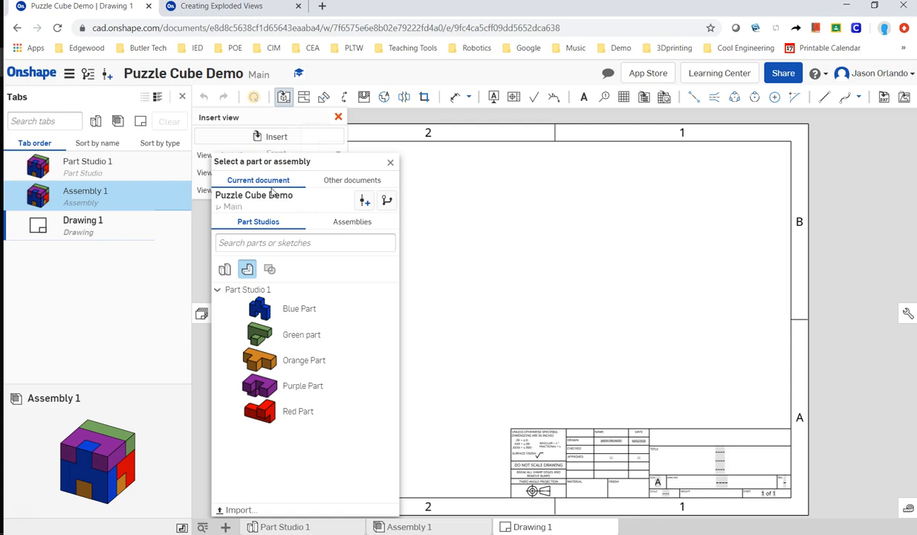
left_click(394, 163)
left_click(338, 117)
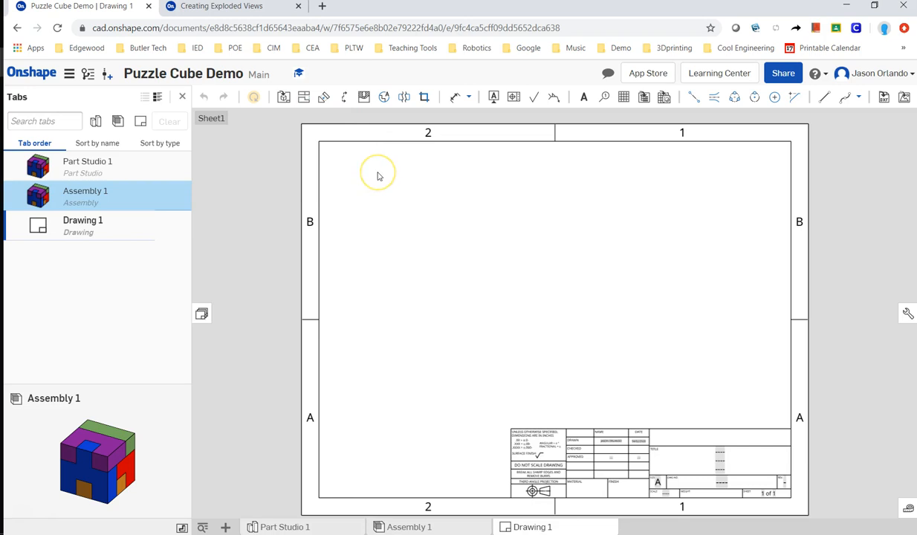
- Start inserting a drawing view of Assembly 1 and set its orientation to Isometric
left_click(284, 98)
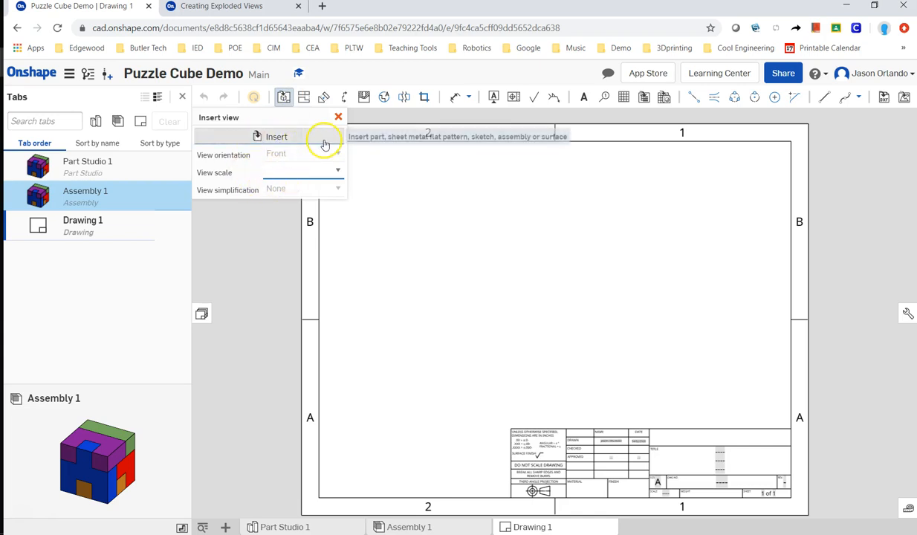
left_click(280, 137)
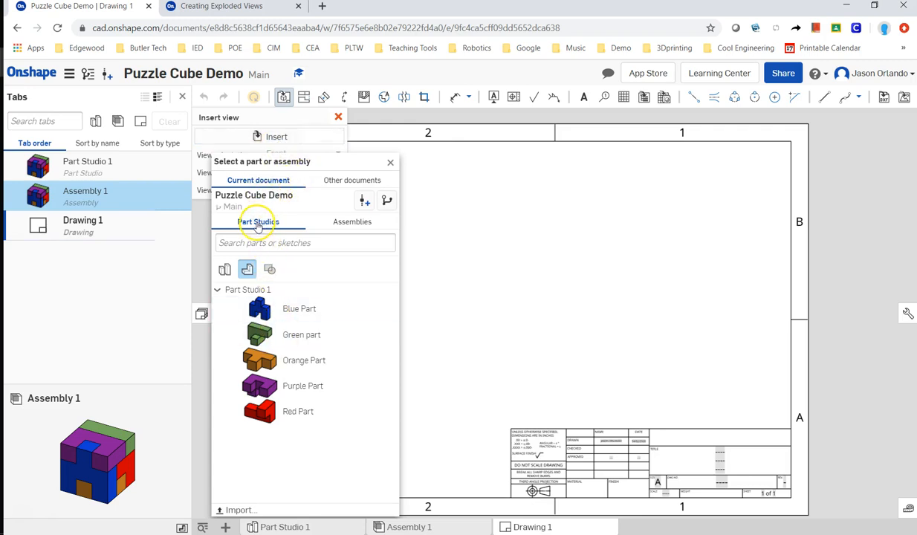
left_click(355, 224)
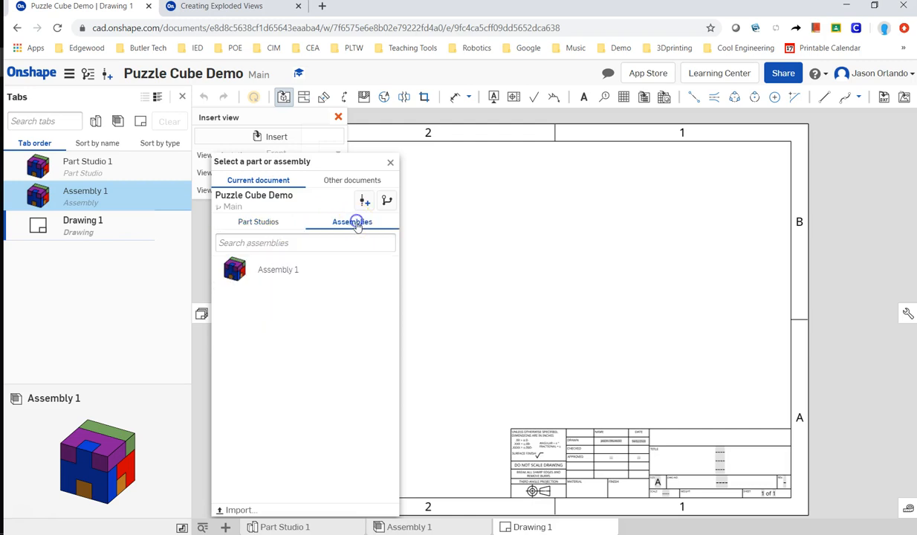
left_click(355, 231)
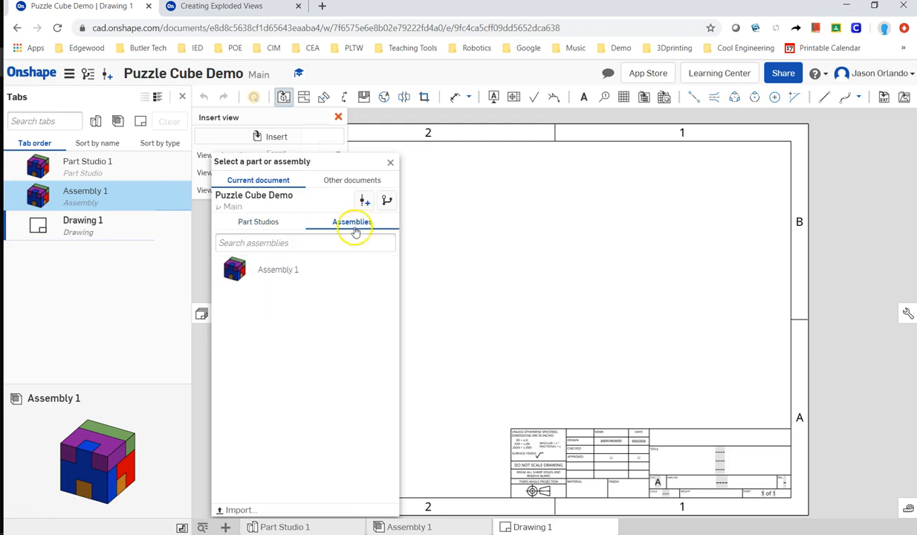
left_click(280, 271)
left_click(526, 237)
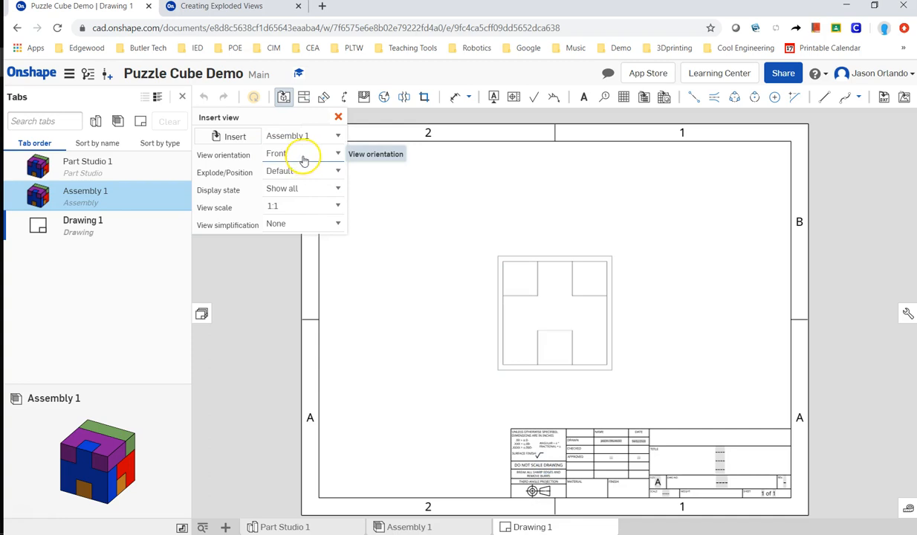
left_click(304, 156)
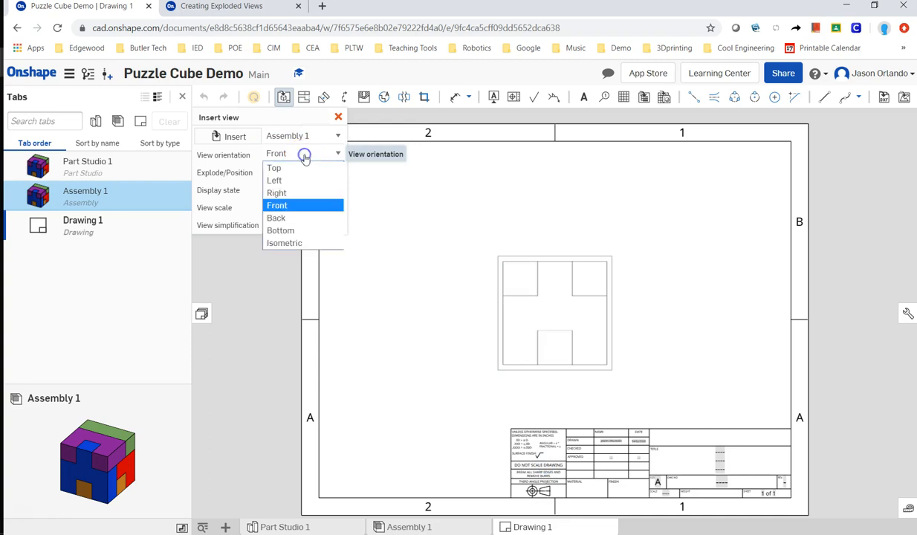
left_click(304, 244)
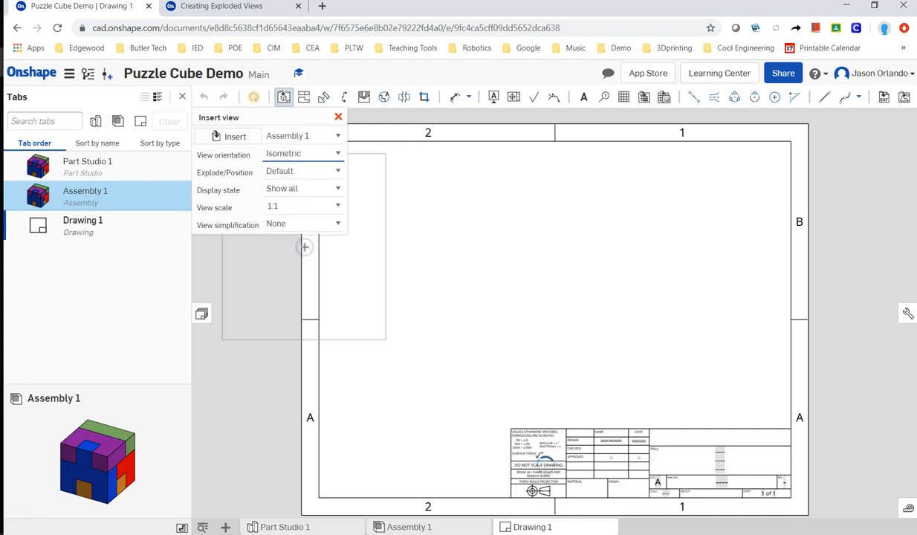
- Preview the view in the Explode 1 position and set it back to Default
left_click(290, 177)
left_click(296, 201)
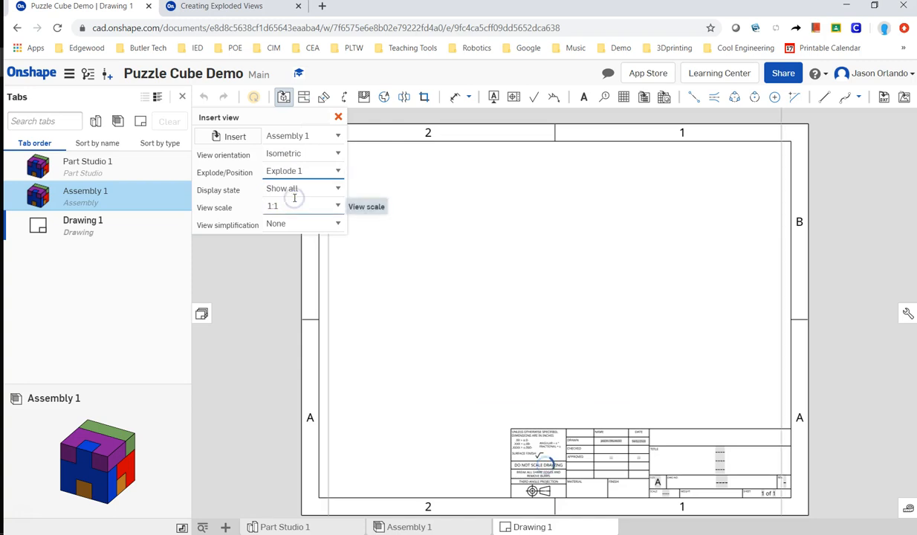
left_click(322, 172)
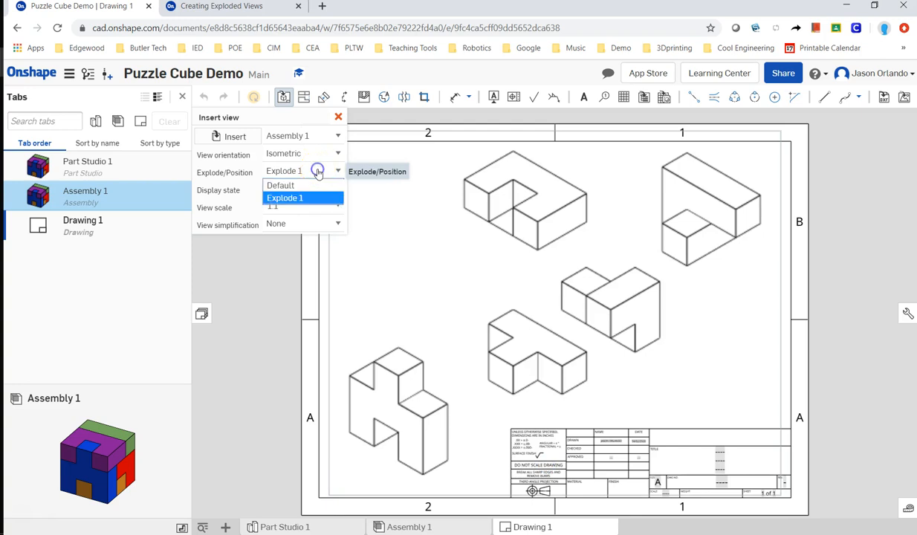
left_click(298, 183)
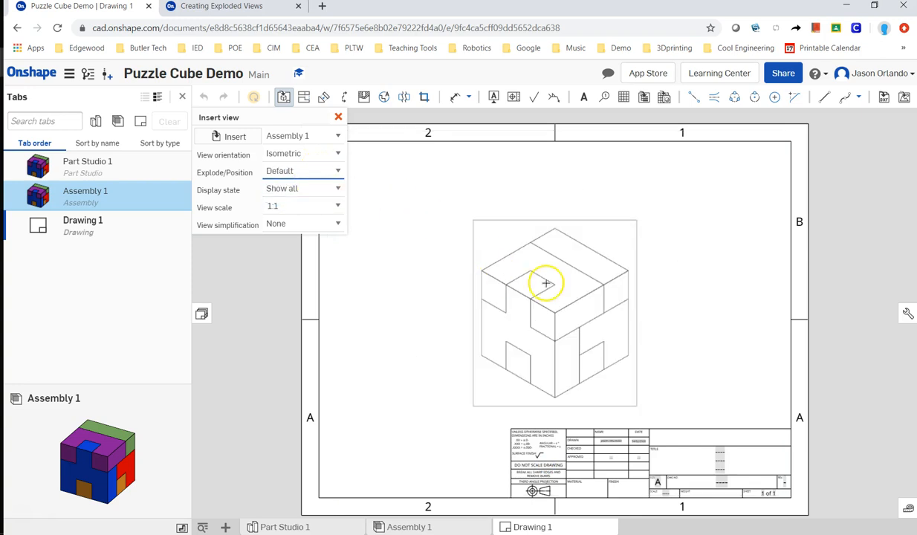
- Place the isometric assembly view on the sheet, above and left of the title block, and display it shaded
left_click(289, 205)
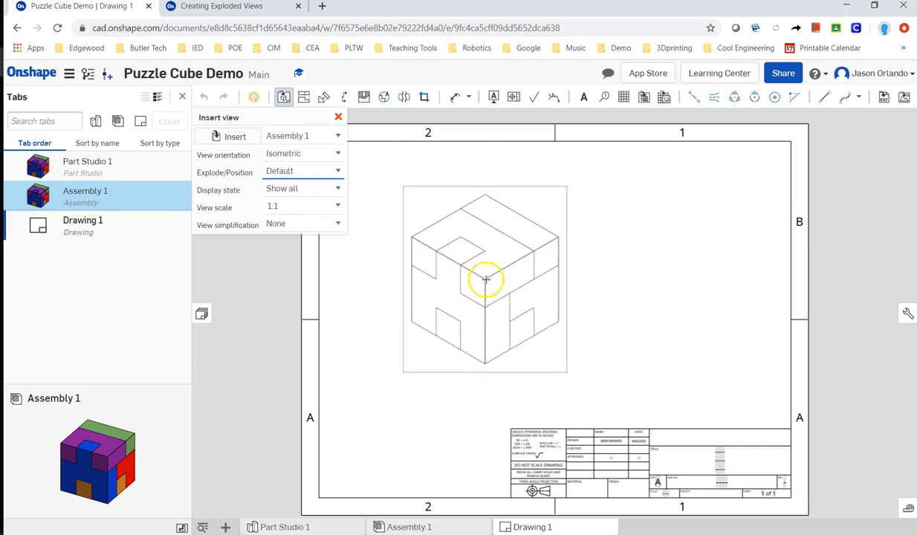
left_click(485, 279)
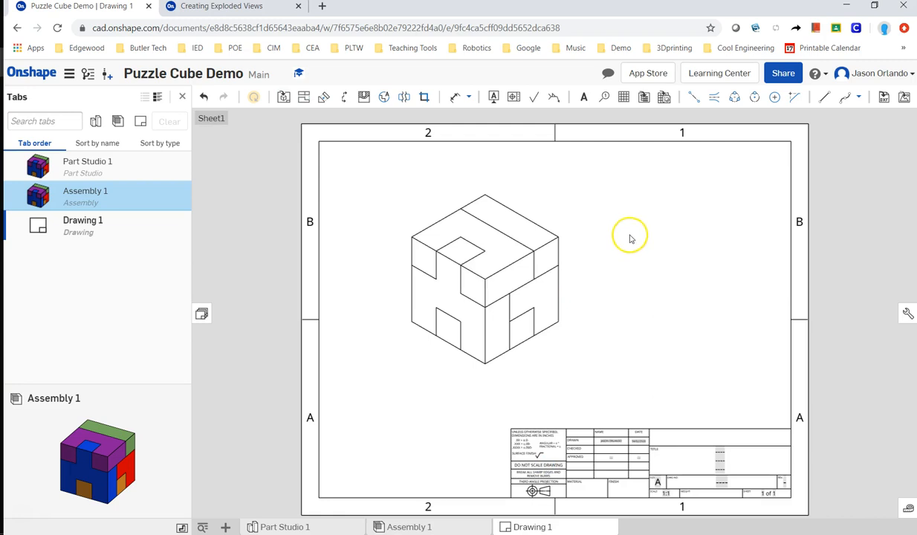
right_click(563, 226)
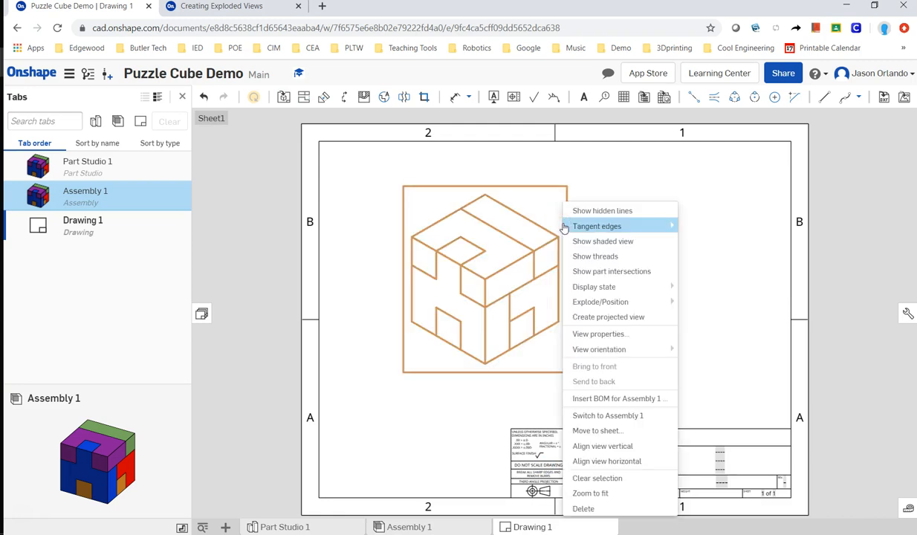
left_click(602, 241)
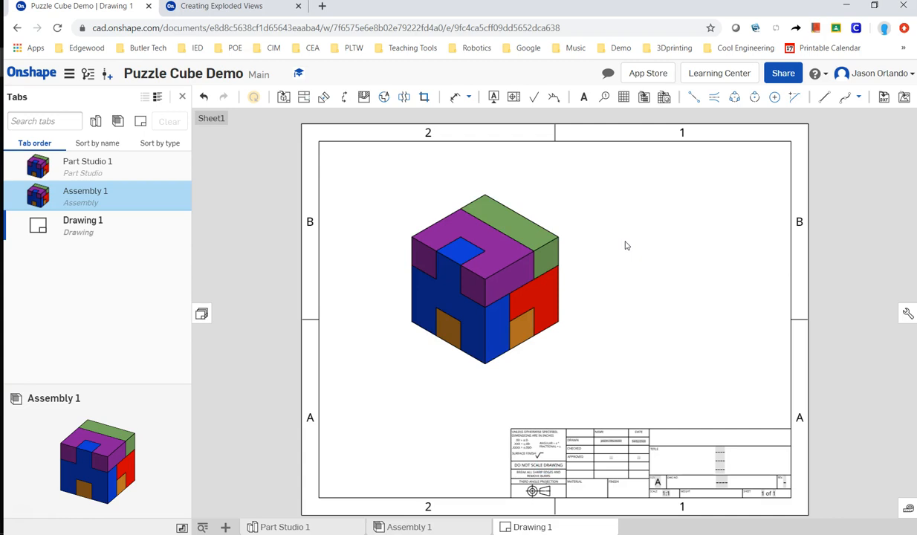
left_click(621, 238)
- Add a circular Item No. callout above the cube, with its leader attached to the green part's upper edge
left_click(607, 98)
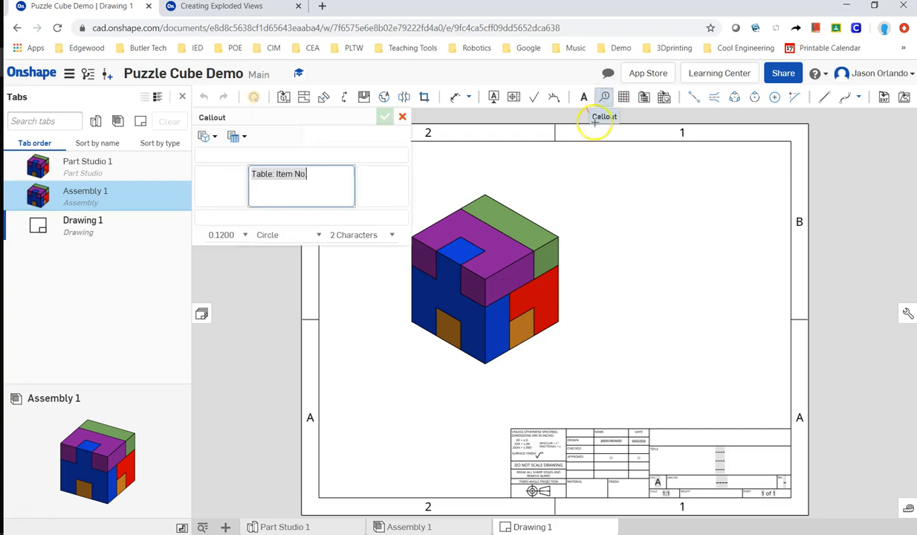
left_click(536, 220)
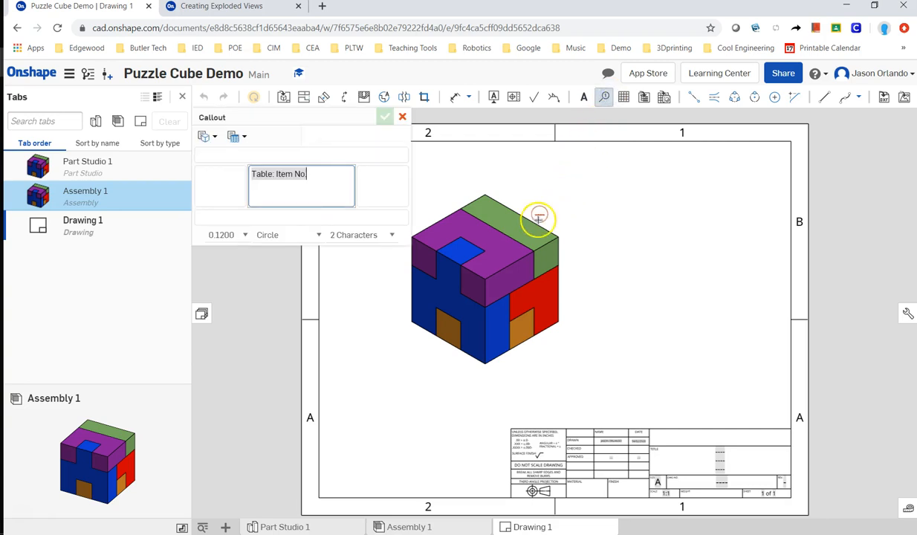
left_click(572, 176)
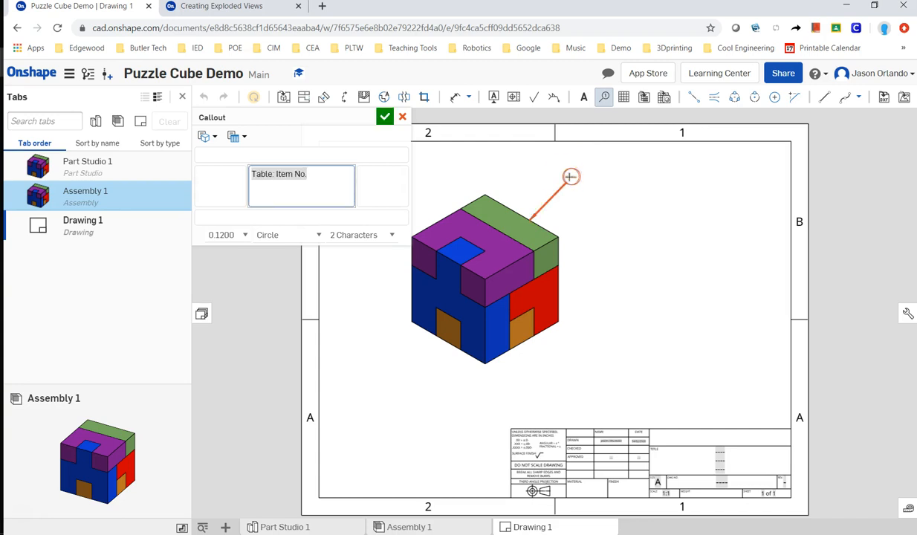
left_click(384, 116)
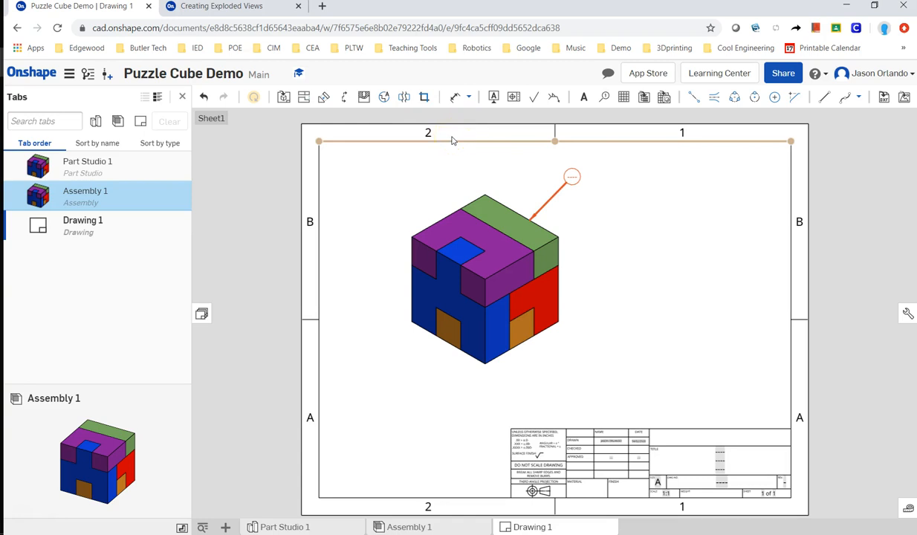
- Insert a flattened, top-to-bottom BOM table for Assembly 1, fixing its bottom-right corner to the title block's top-right corner
left_click(643, 100)
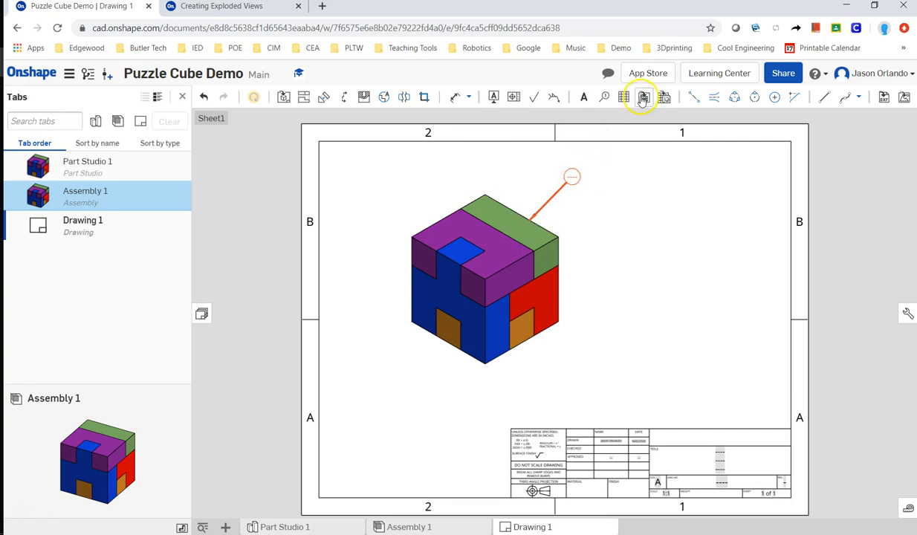
left_click(643, 99)
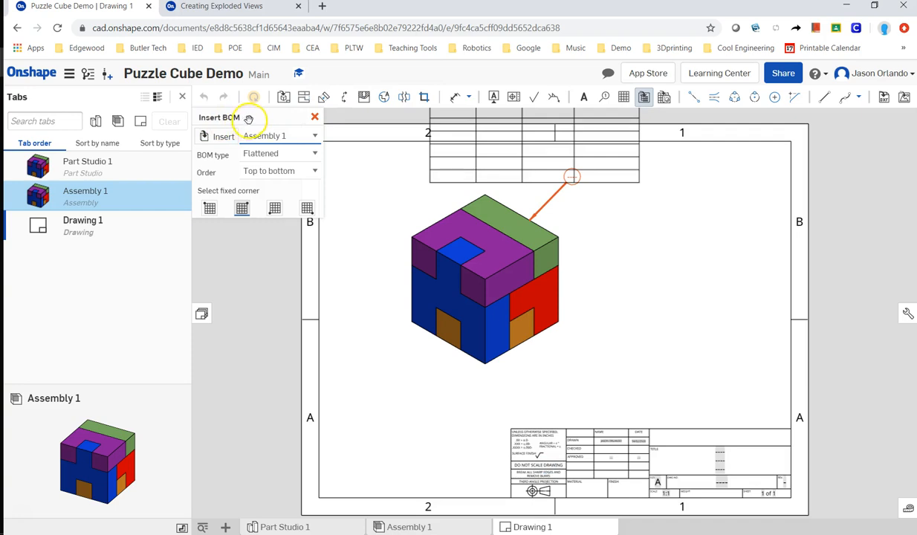
left_click_drag(245, 118, 264, 123)
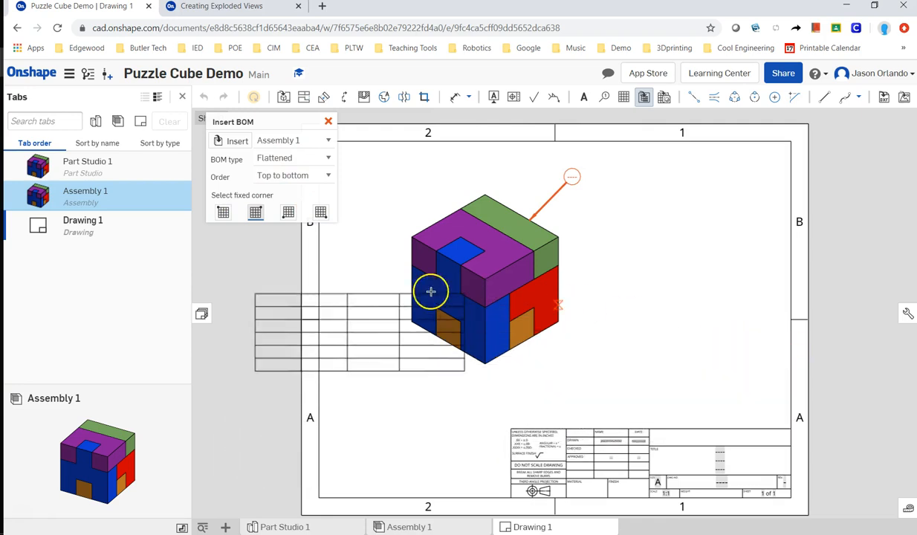
left_click(321, 213)
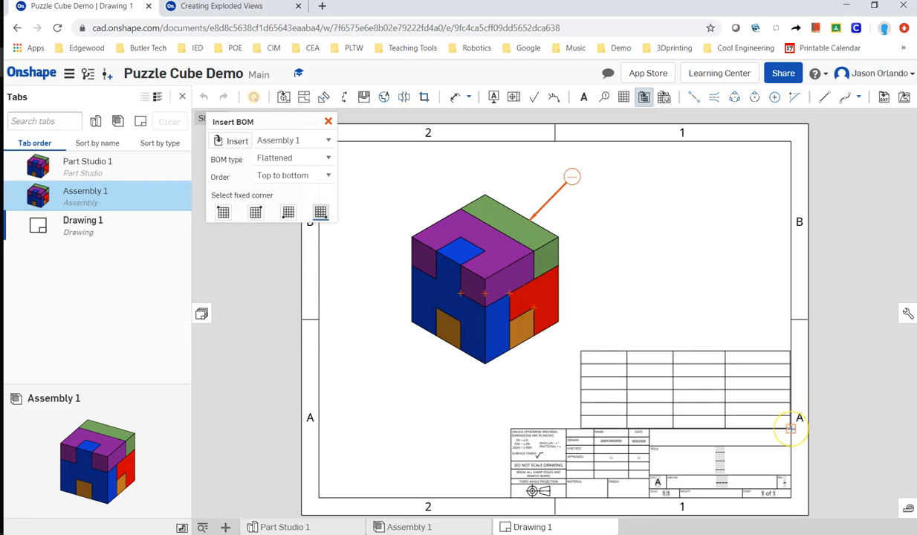
scroll(791, 429, "up", 5)
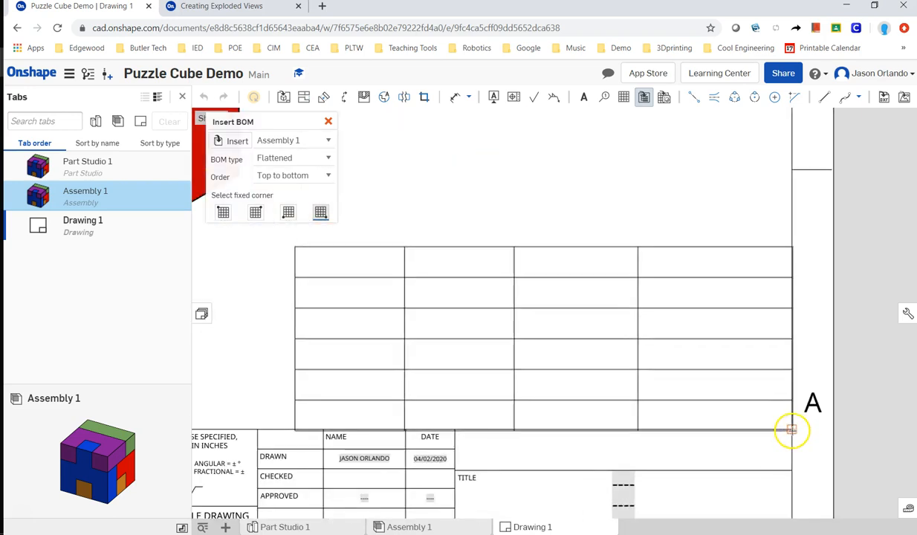
left_click(791, 429)
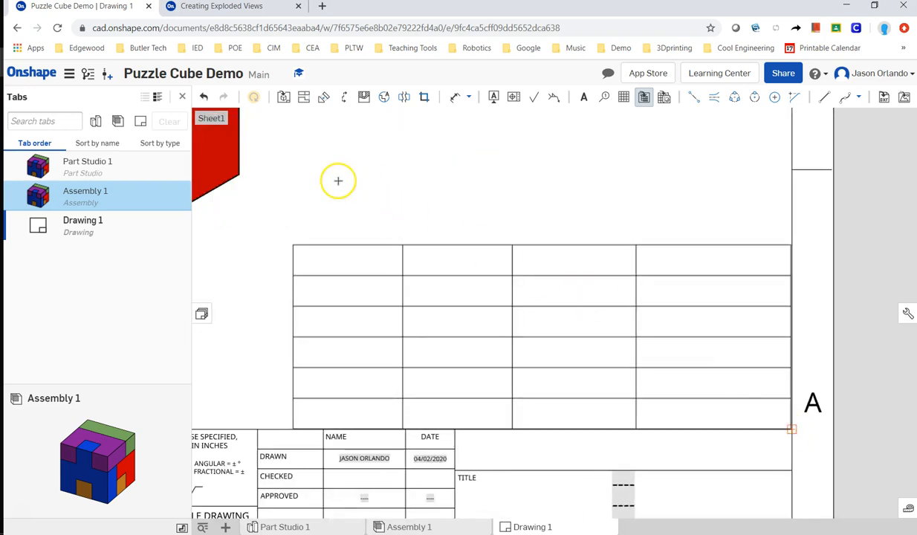
scroll(353, 181, "down", 3)
scroll(482, 235, "down", 4)
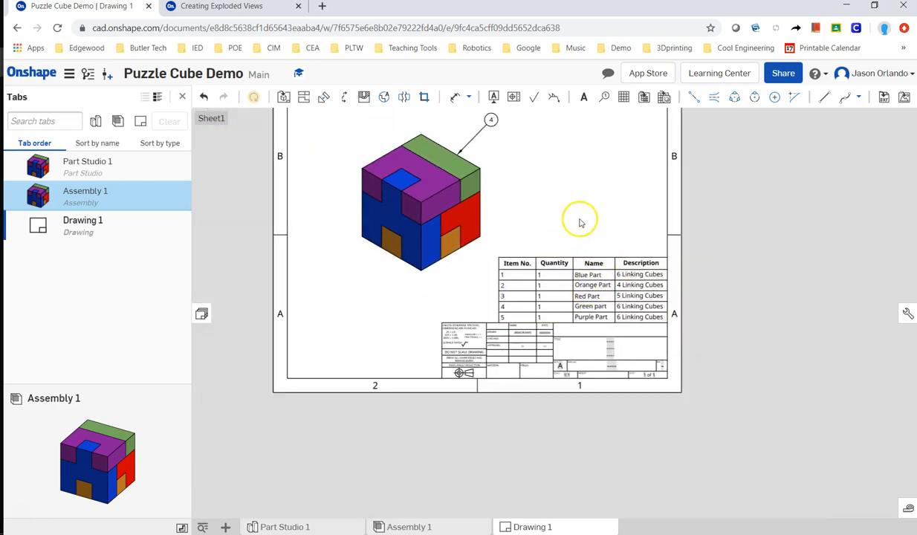
right_click_drag(578, 217, 579, 254)
left_click(595, 328)
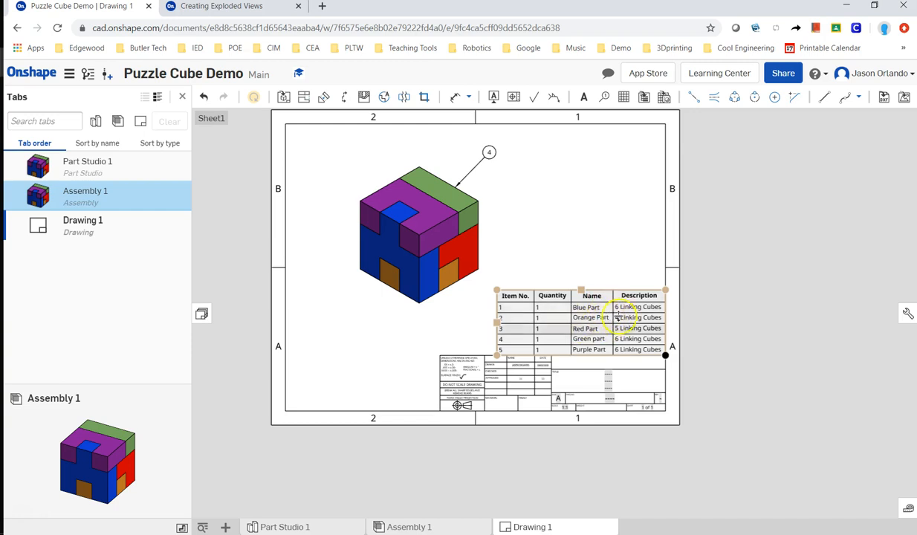
left_click(601, 278)
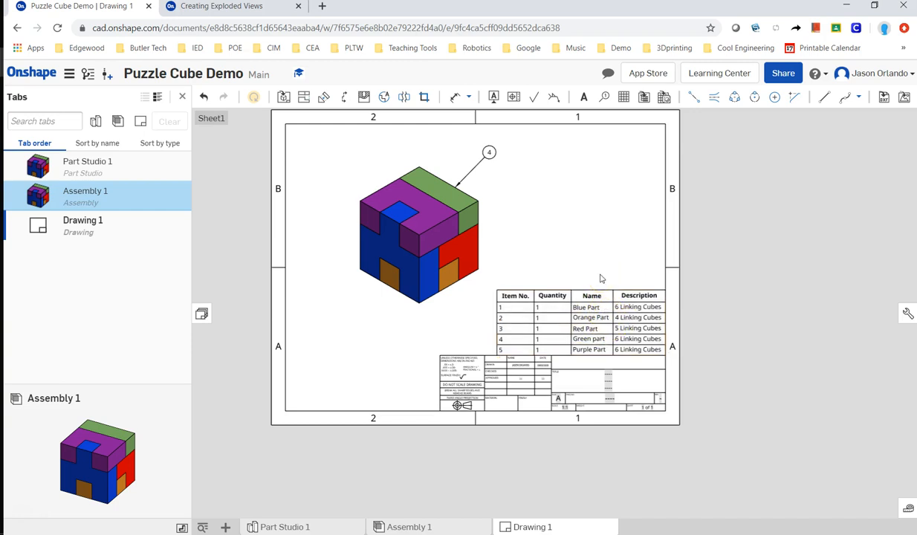
- Examine the bill of materials table in Assembly 1, close it and return to Drawing 1
left_click(409, 526)
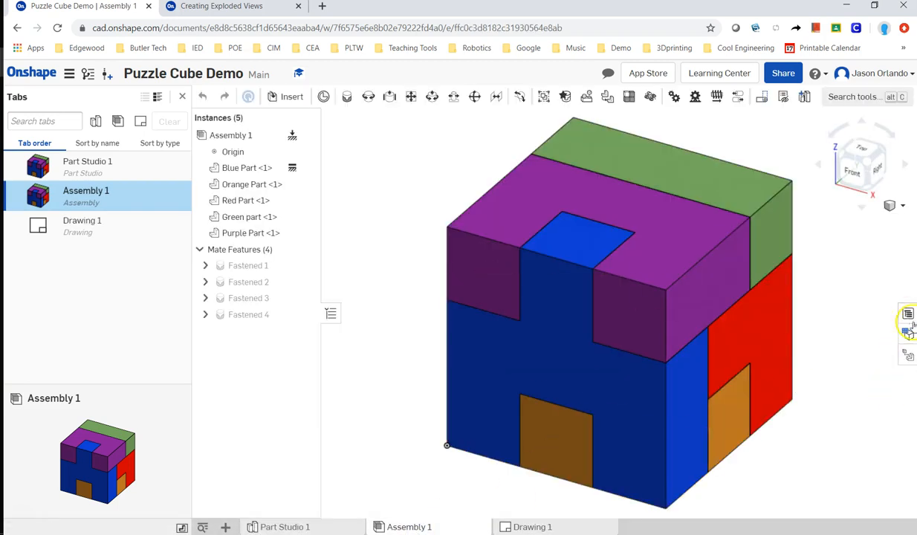
left_click(907, 313)
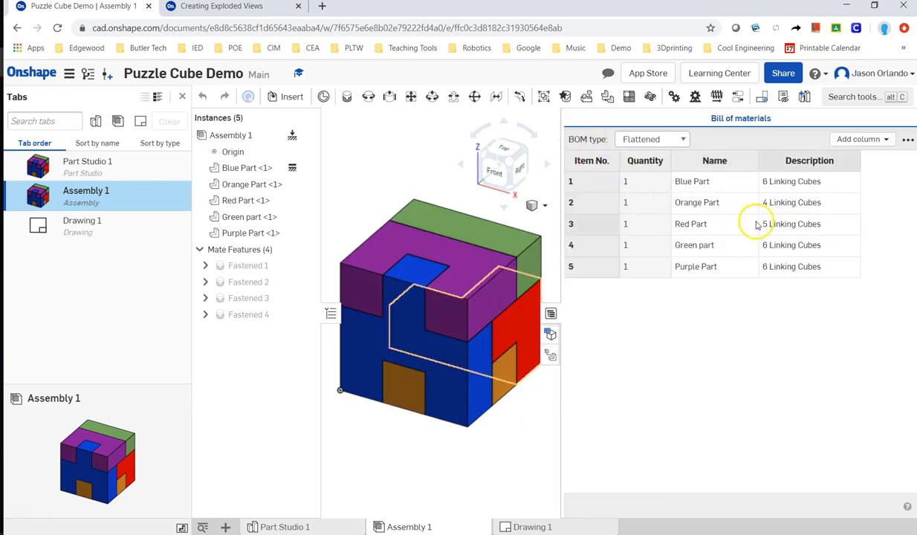
left_click(549, 313)
left_click(532, 526)
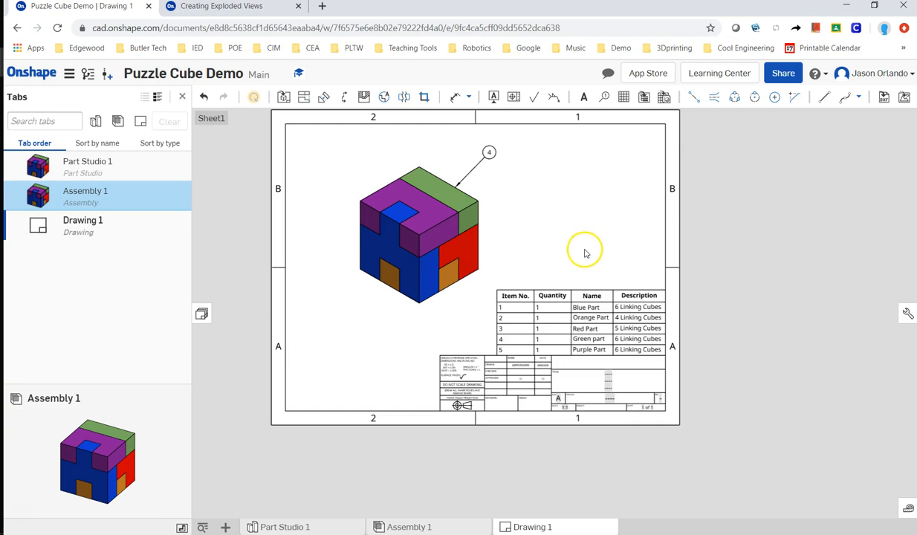
middle_click_drag(577, 238, 601, 250)
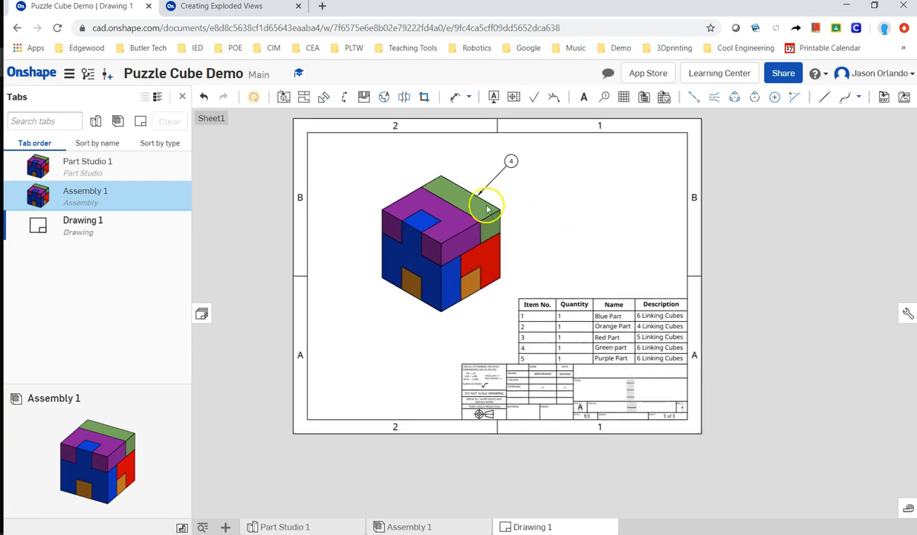
- Rename the drawing's first sheet as "Assembled View"
left_click(202, 313)
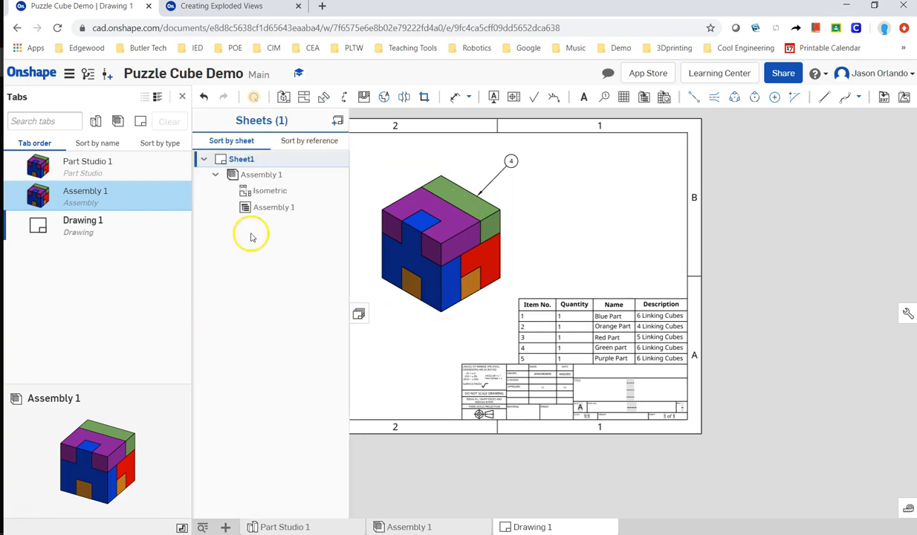
right_click(242, 162)
left_click(269, 169)
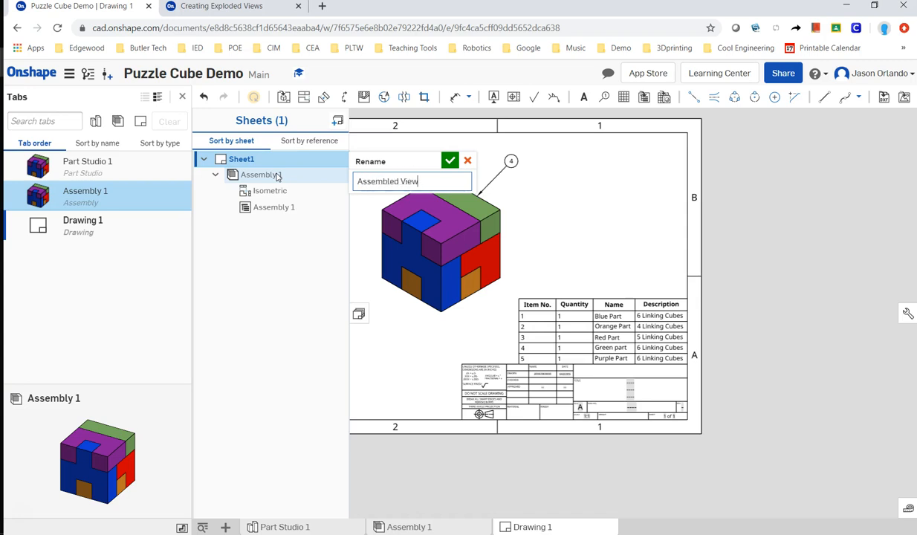
left_click(451, 161)
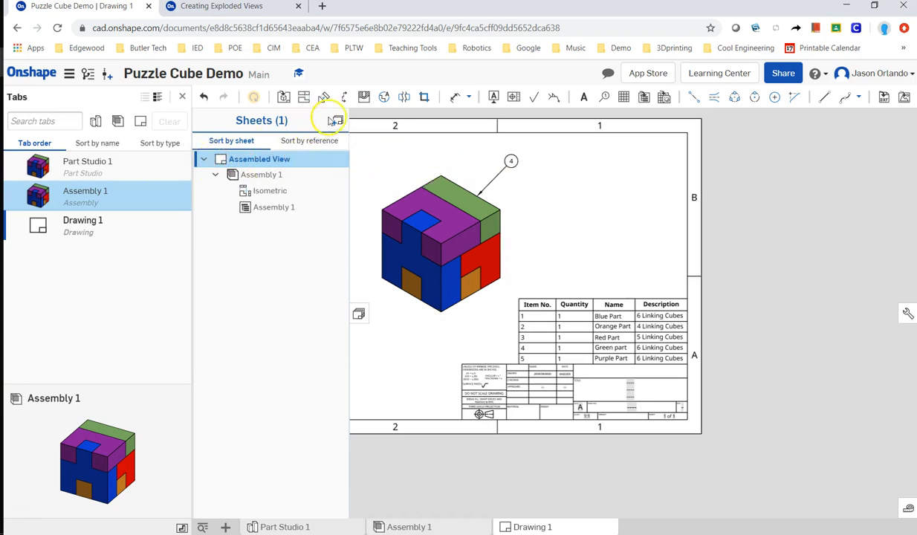
- Add a second sheet to the drawing and rename it "Exploded View"
left_click(337, 123)
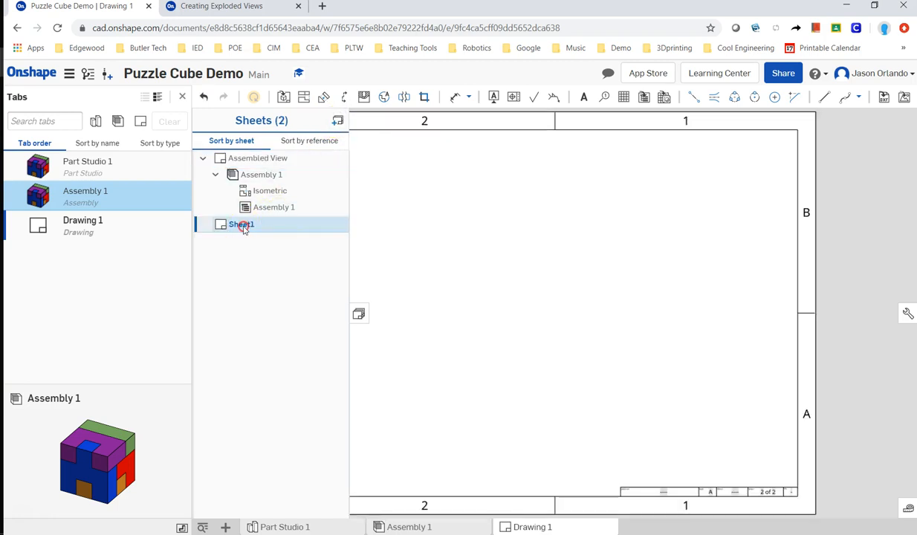
right_click(243, 227)
left_click(261, 234)
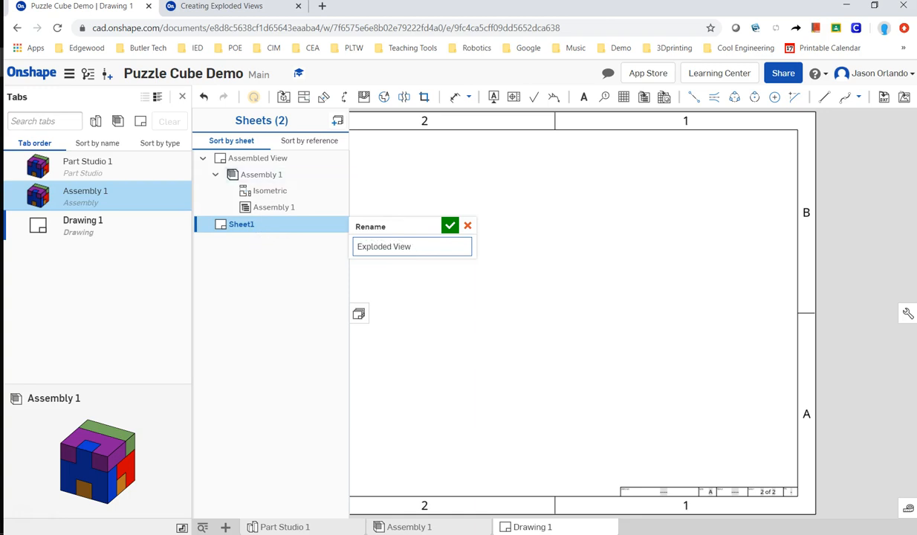
left_click(450, 226)
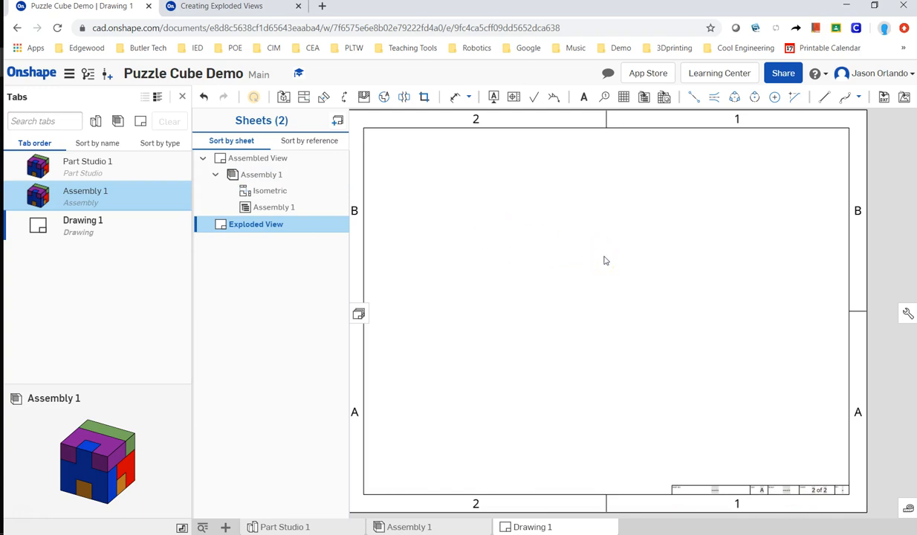
- Start inserting a view of Assembly 1 on the Exploded View sheet, with Isometric orientation
left_click(285, 99)
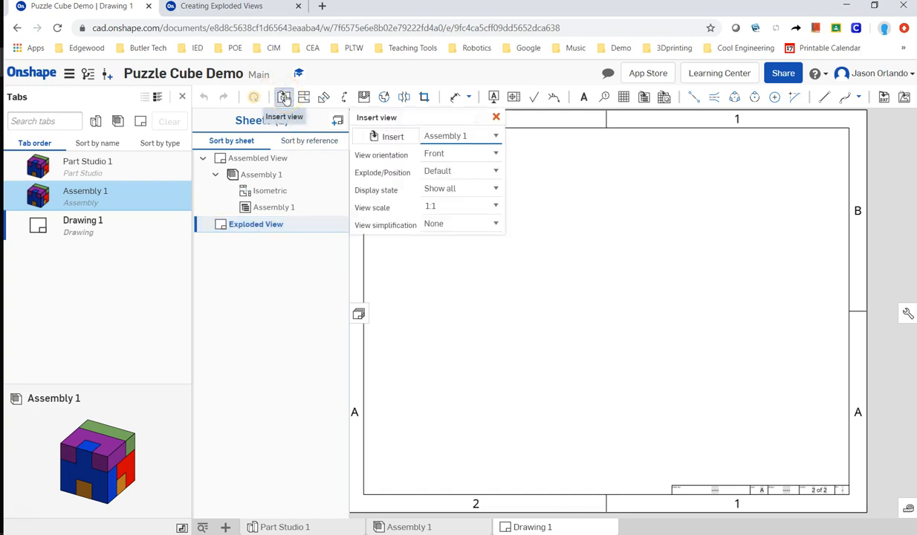
left_click(446, 136)
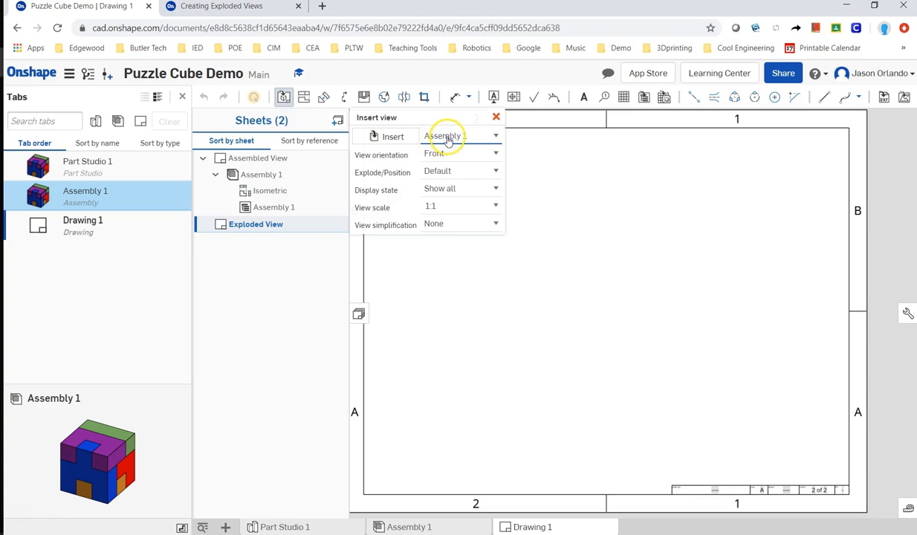
left_click(454, 150)
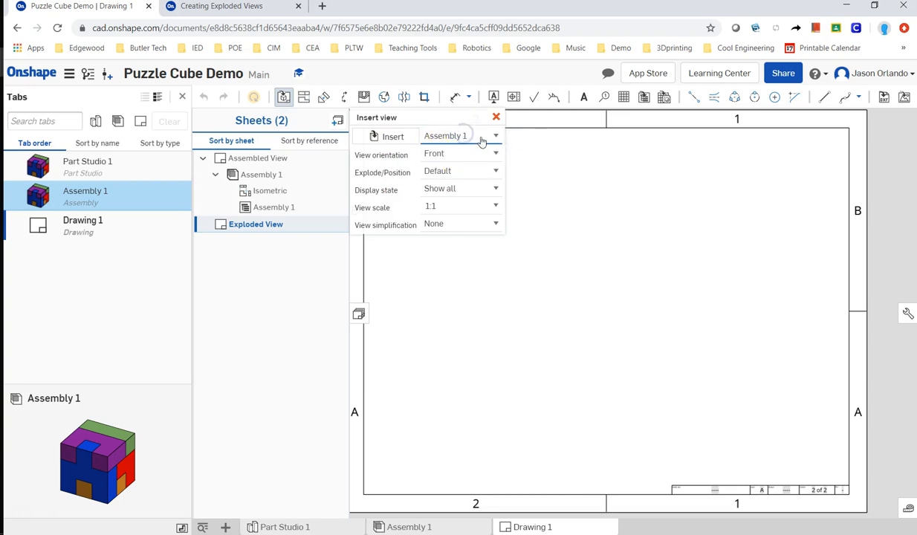
left_click(475, 137)
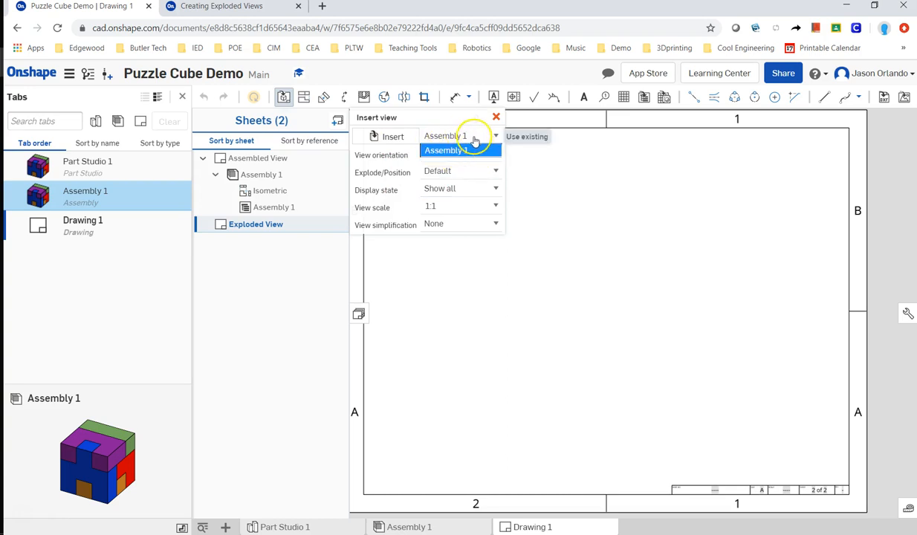
left_click(470, 139)
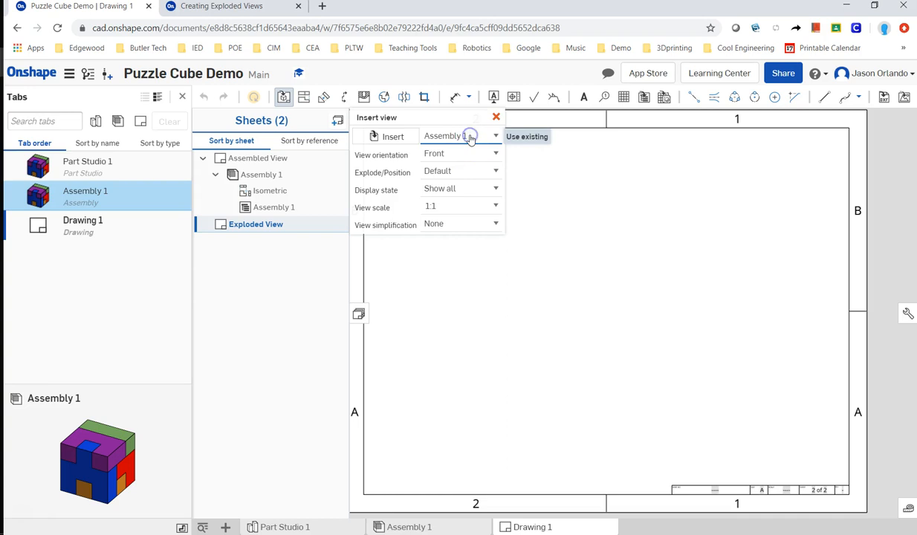
left_click(458, 142)
left_click(456, 138)
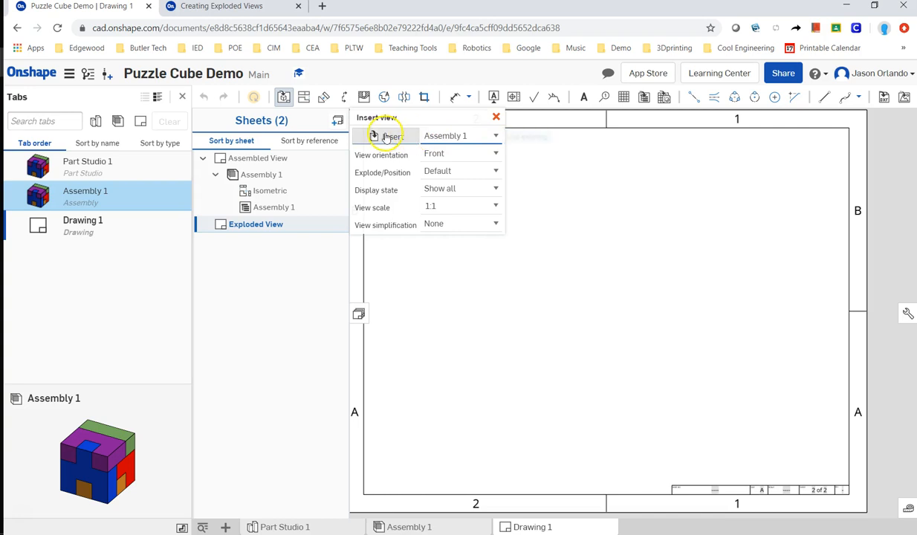
left_click(443, 136)
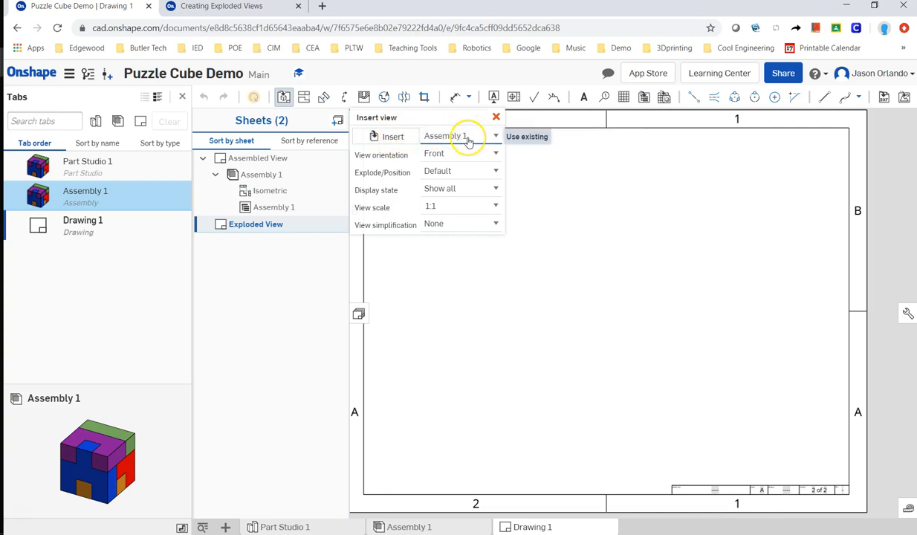
left_click(454, 153)
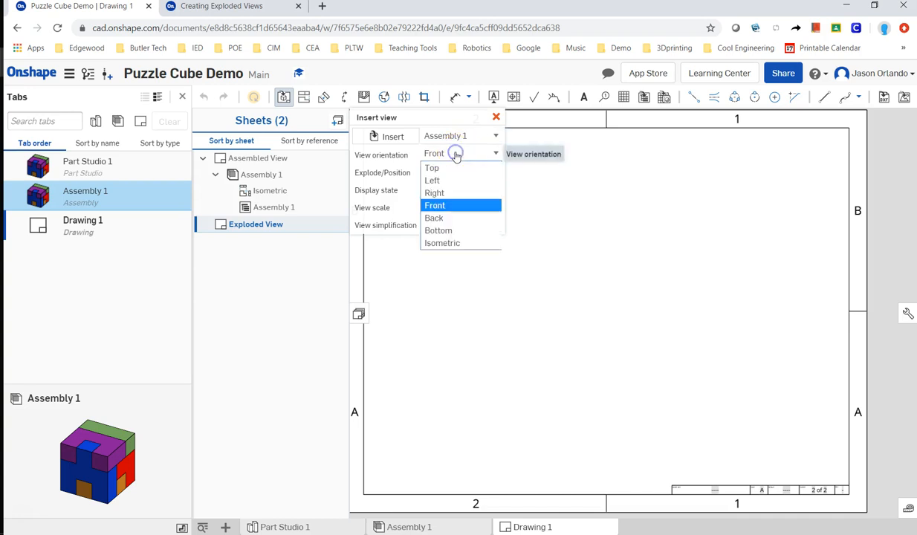
left_click(454, 242)
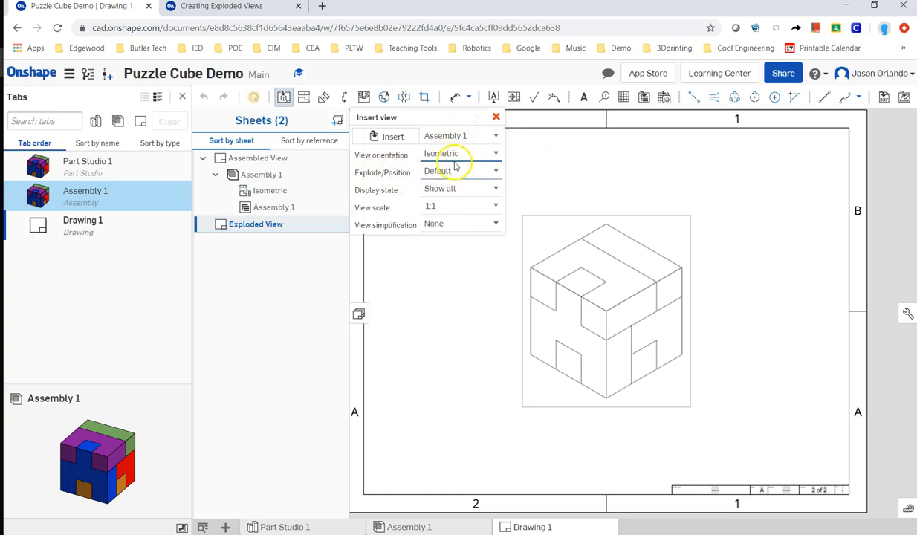
- Set the view to the Explode 1 position, place it centrally on the sheet and display it shaded
left_click(453, 171)
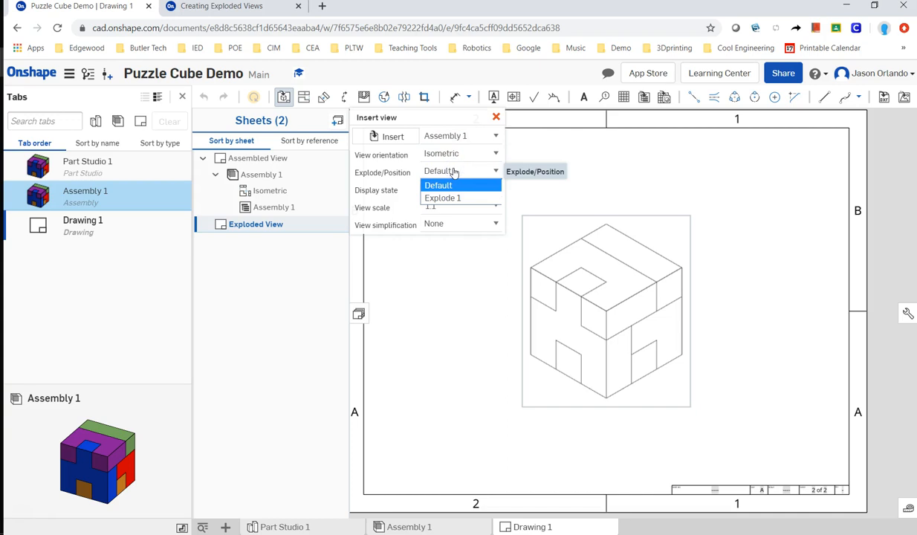
left_click(454, 198)
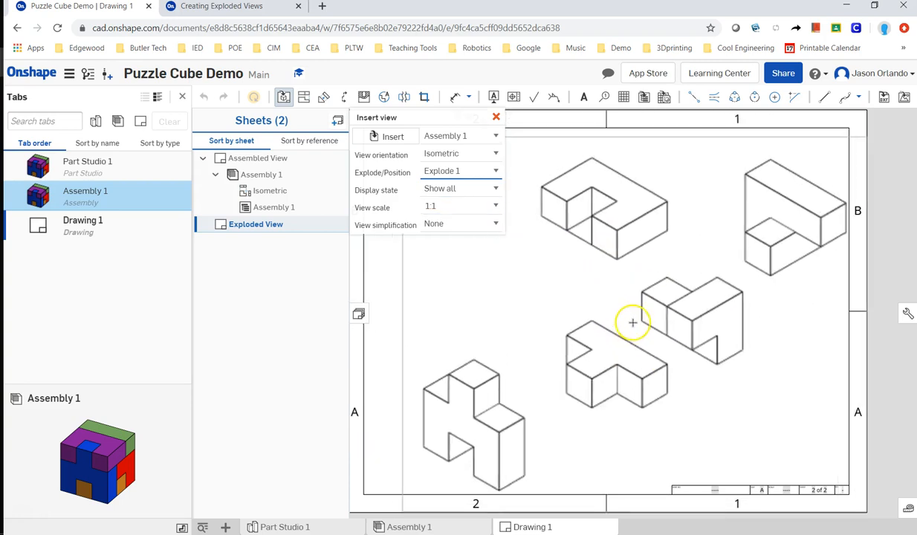
left_click(604, 309)
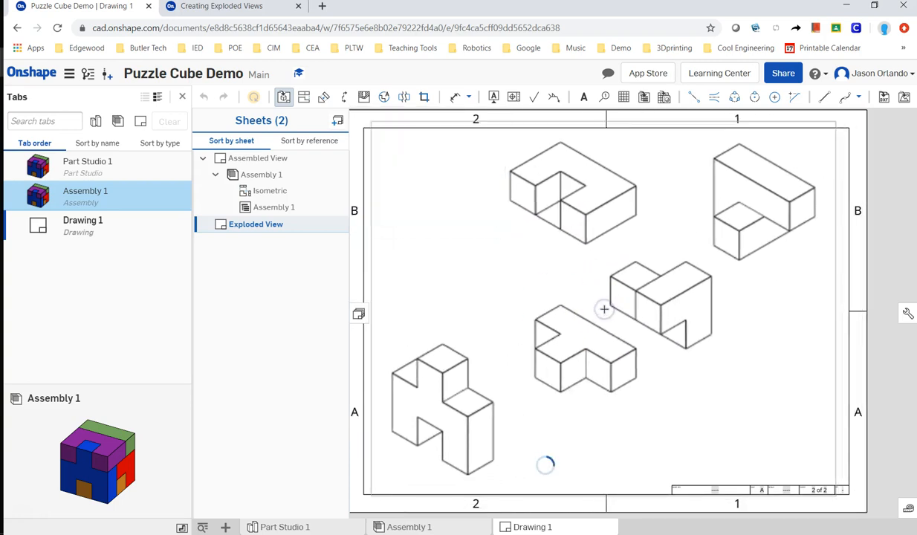
right_click(398, 266)
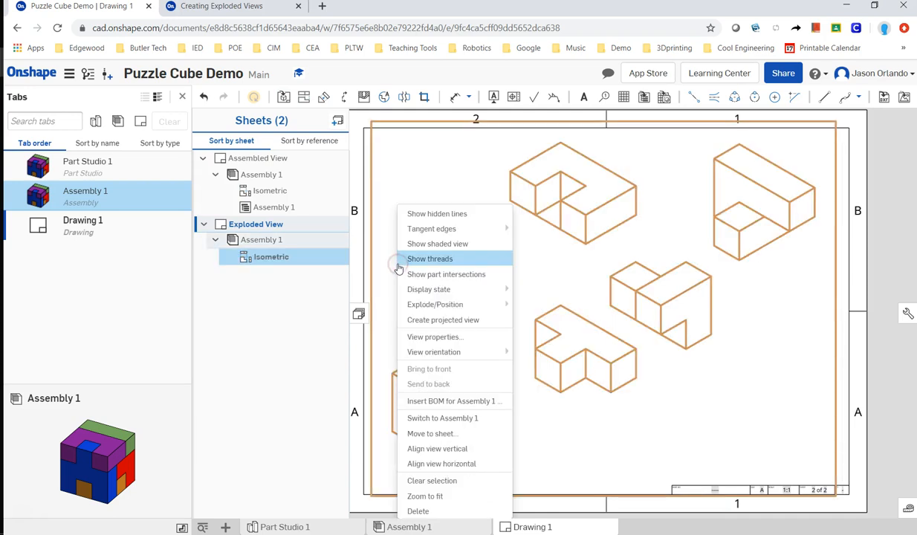
left_click(451, 245)
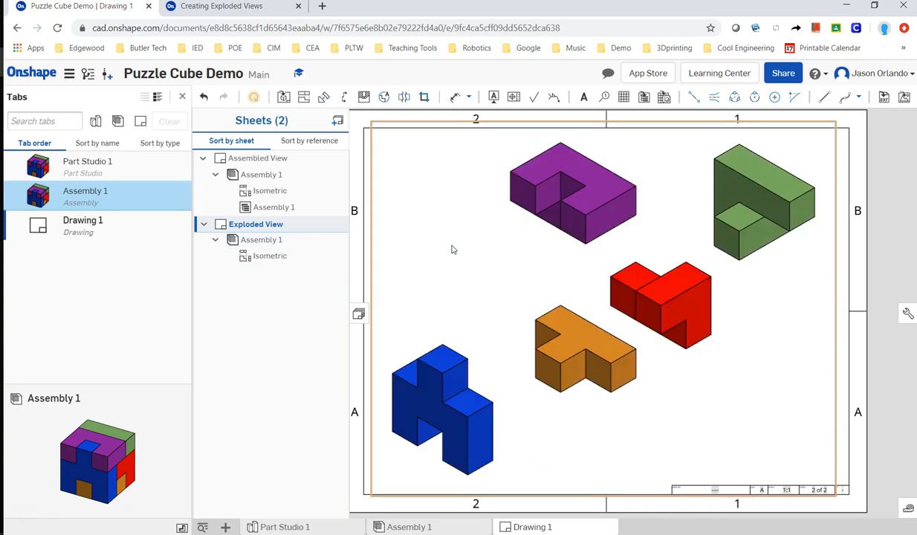
- Add a circular Item No. callout below and right of the blue part, with its leader attached to the part's right edge
scroll(452, 250, "down", 5)
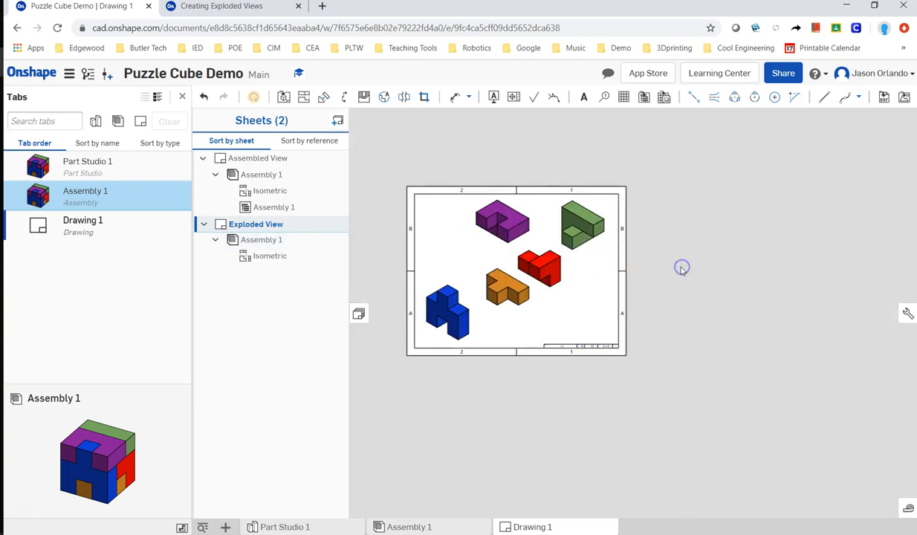
scroll(682, 268, "up", 3)
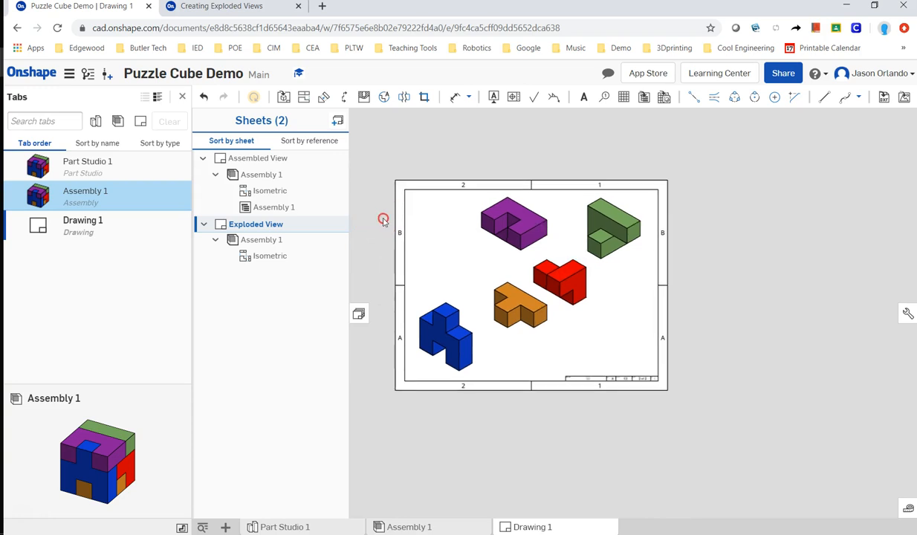
left_click(604, 96)
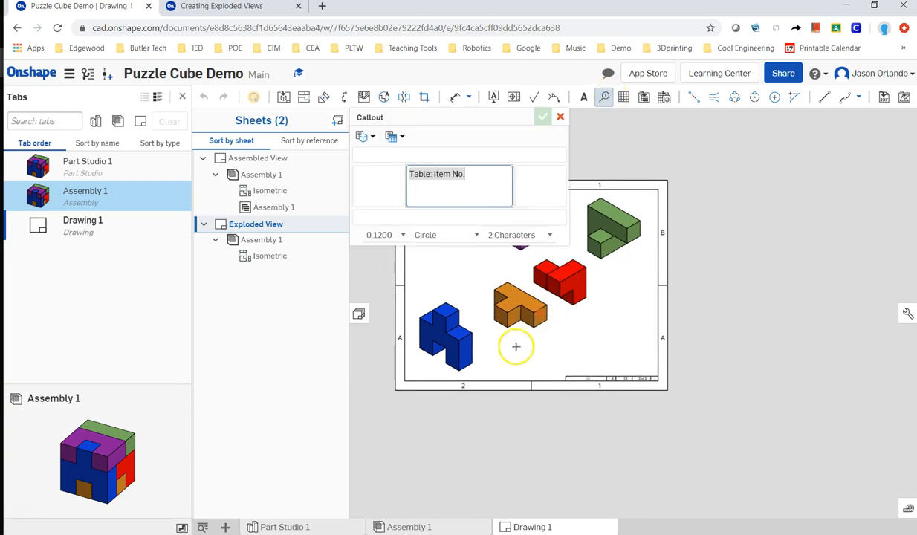
left_click(476, 350)
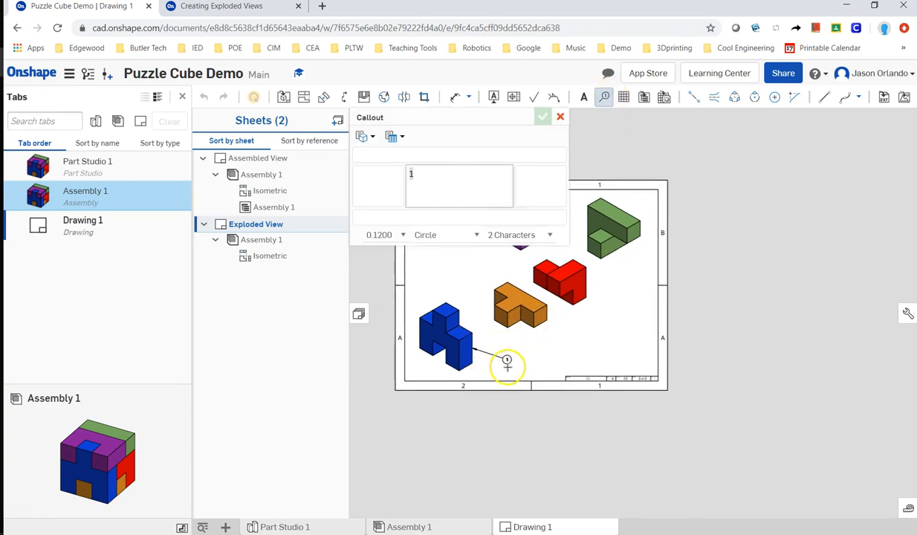
left_click(497, 367)
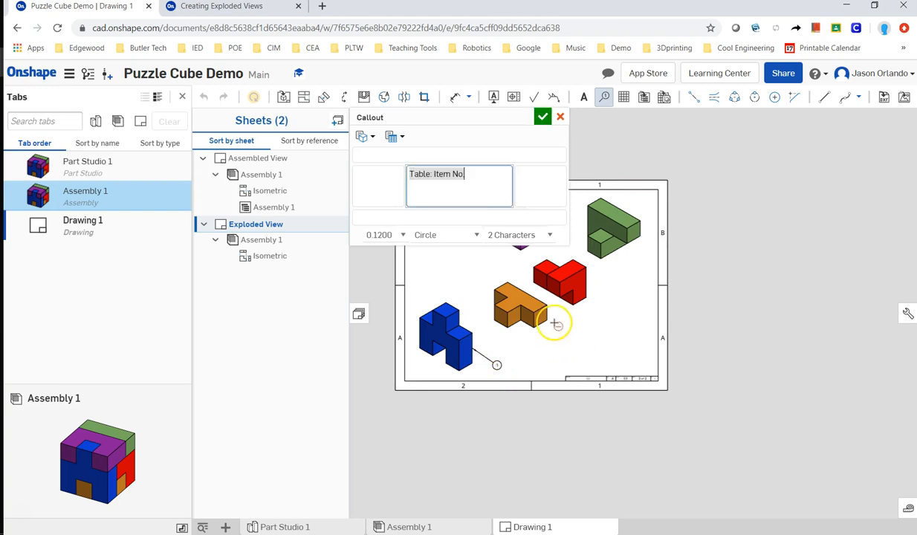
left_click(543, 117)
scroll(516, 382, "up", 5)
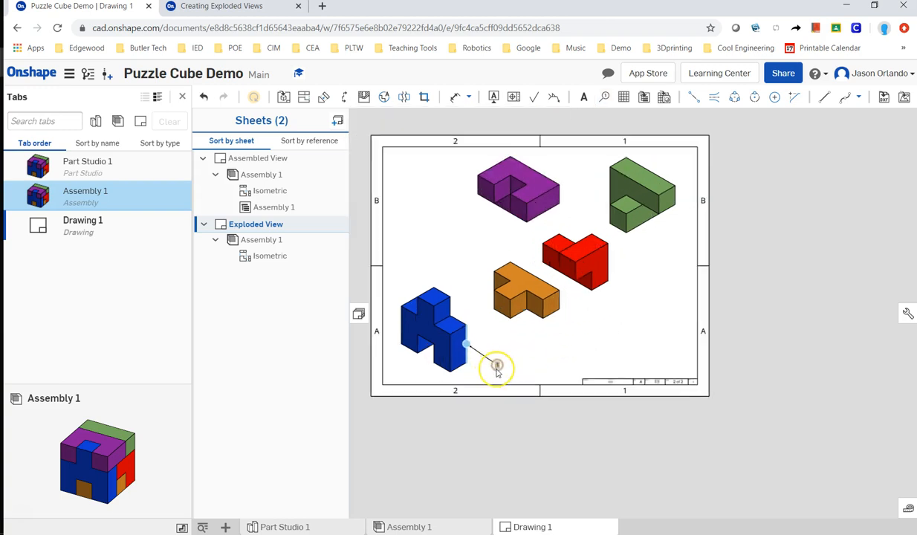
scroll(498, 369, "down", 2)
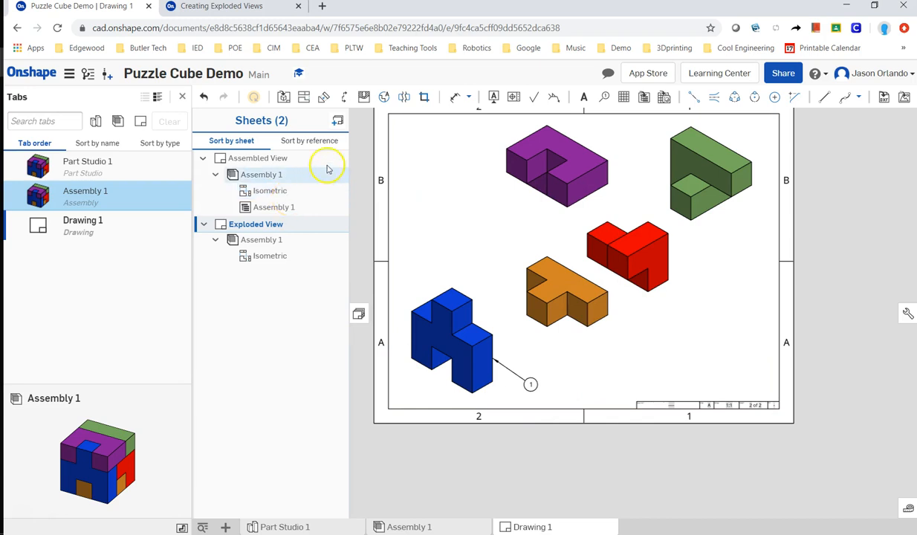
- Add a third sheet to the drawing and rename it "Blue Multiview Drawing"
left_click(337, 122)
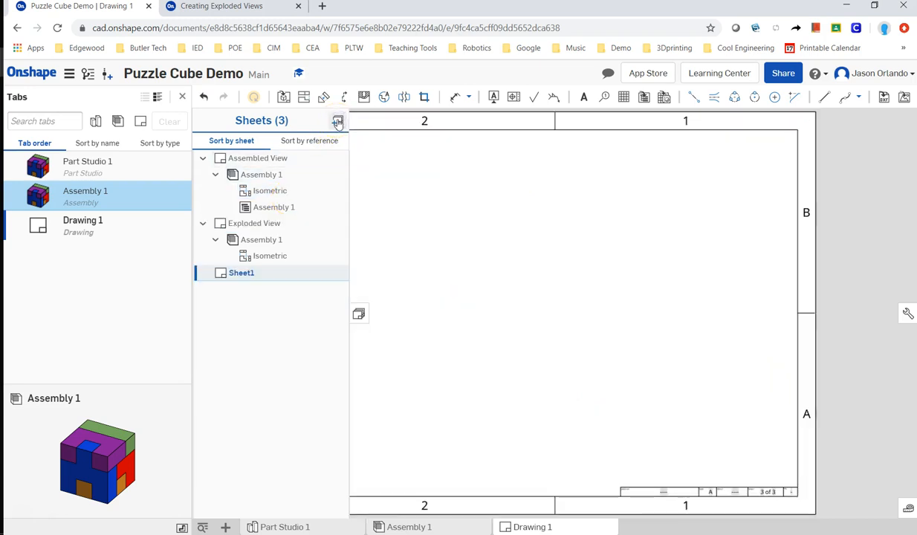
right_click(236, 274)
left_click(254, 284)
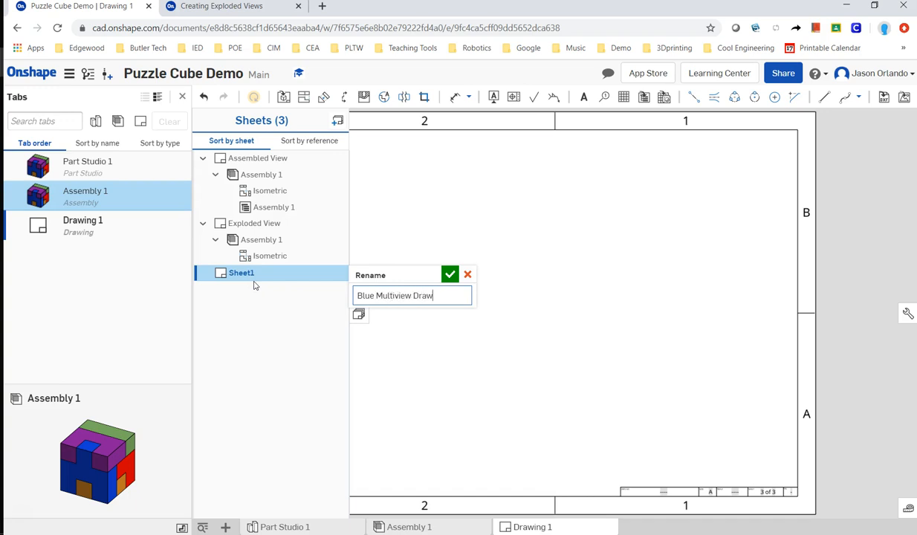
key("Return")
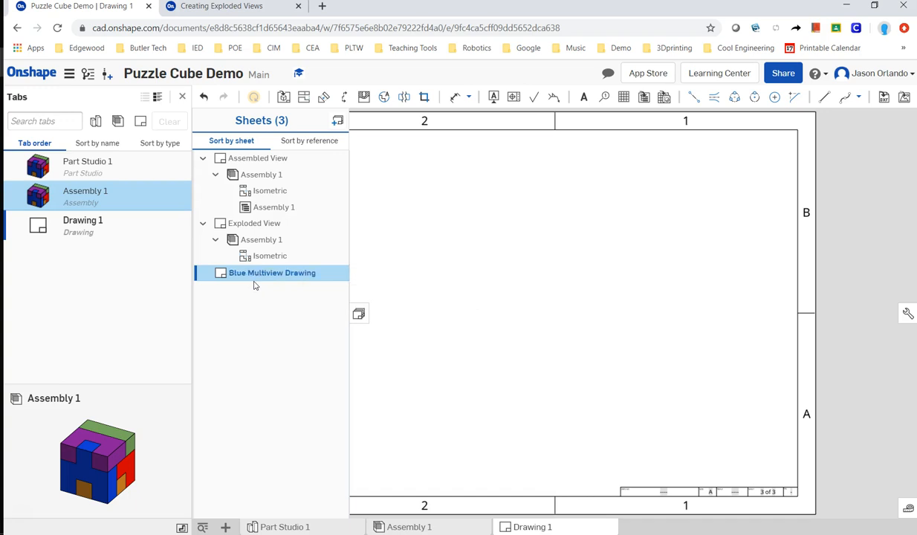
- Insert a Front view of the Blue Part at 1:1 scale in the lower-left area of the Blue Multiview Drawing sheet
left_click(282, 99)
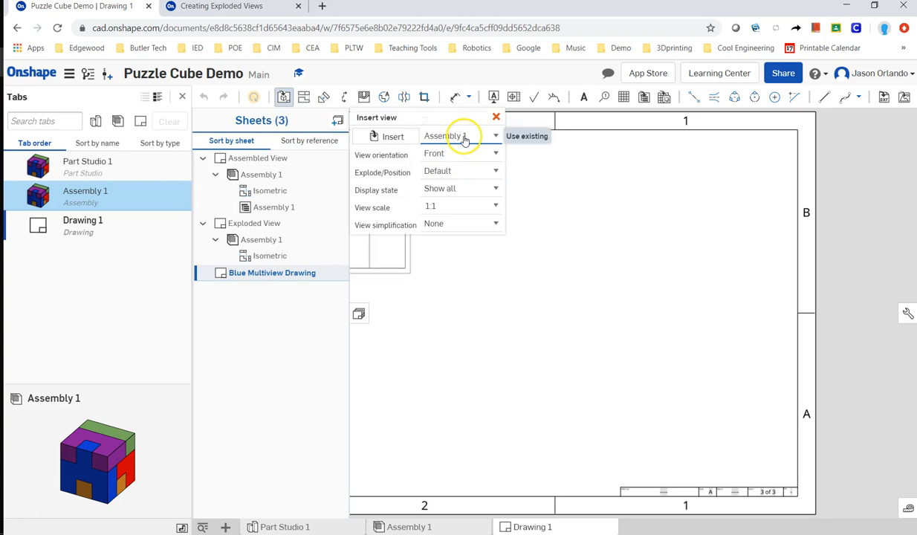
left_click(391, 137)
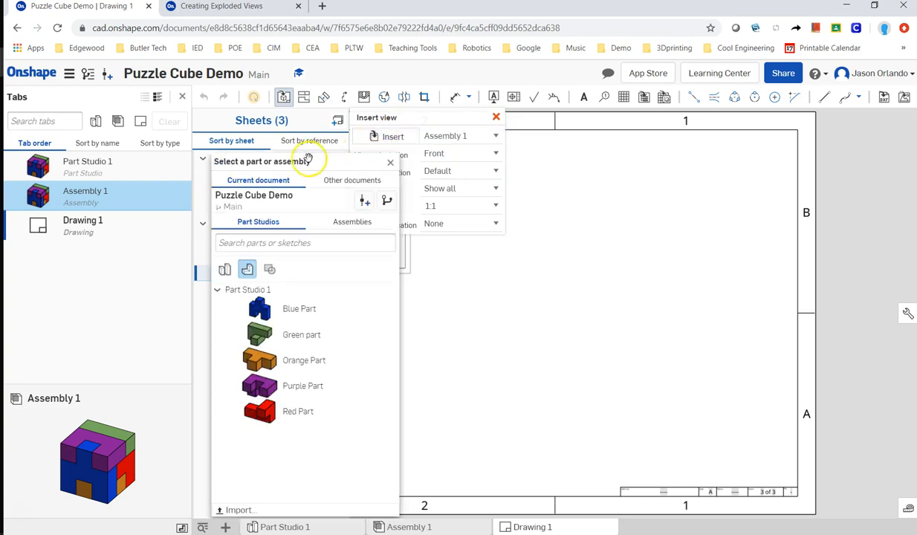
left_click_drag(283, 164, 303, 152)
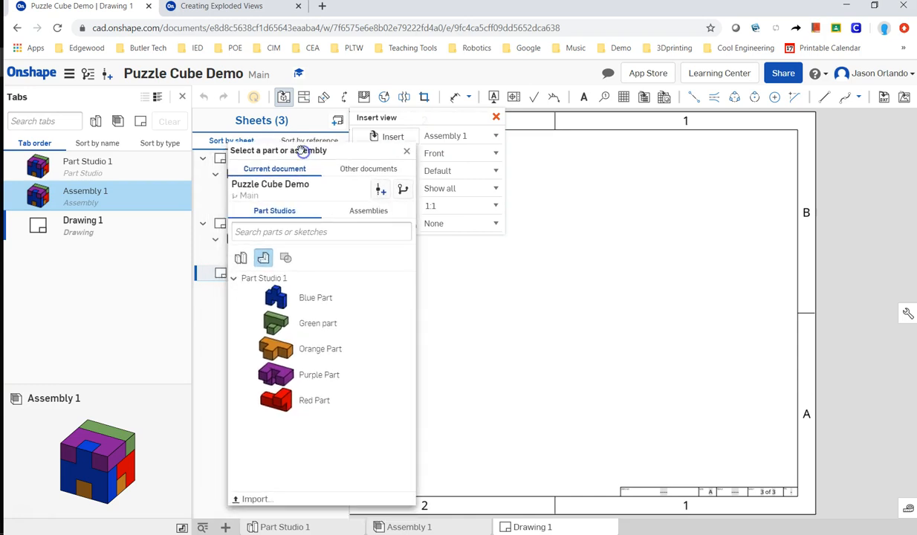
left_click(369, 211)
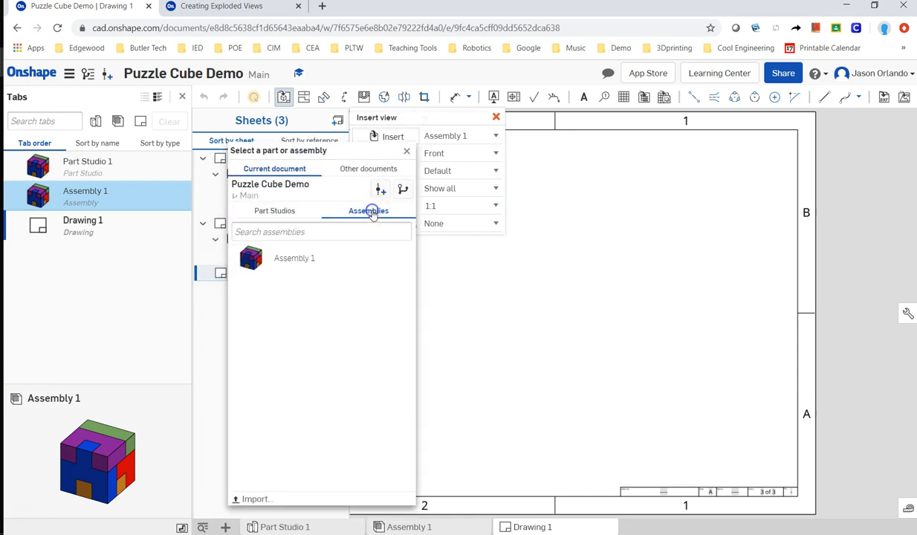
left_click(281, 212)
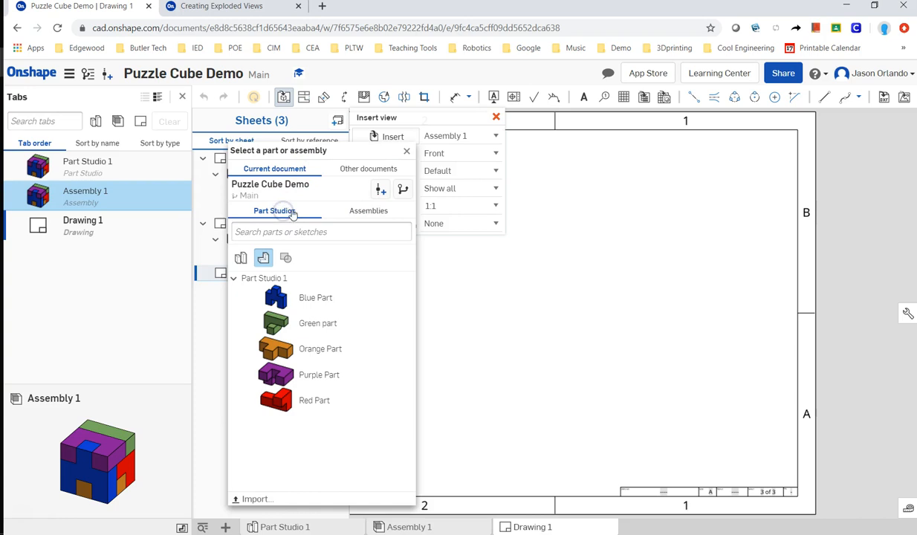
left_click(319, 299)
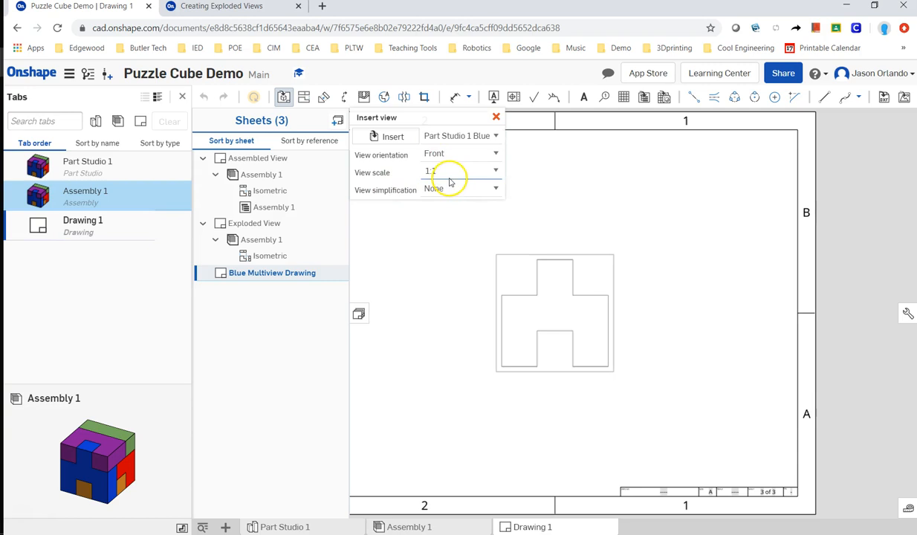
mouse_move(499, 344)
middle_mouse_down()
mouse_move(549, 332)
mouse_move(591, 338)
middle_mouse_up()
scroll(587, 341, "down", 2)
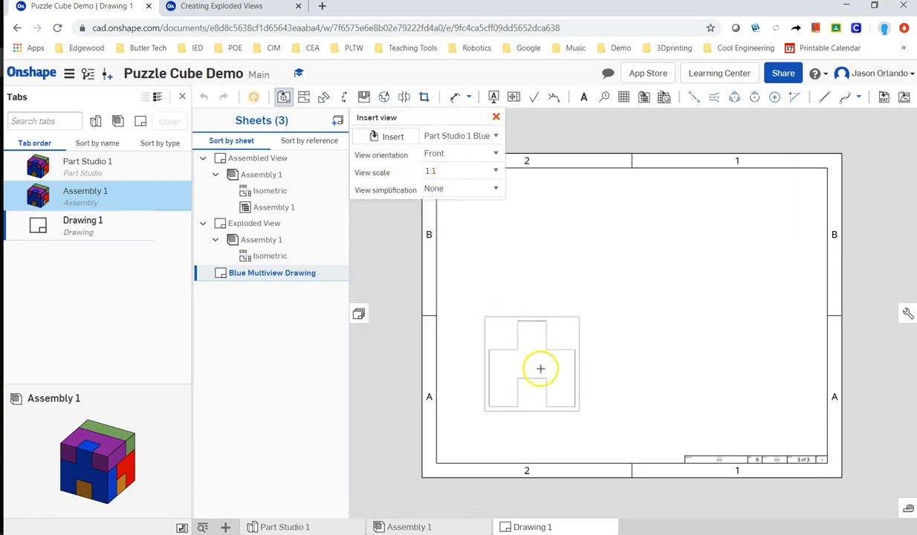
left_click(545, 365)
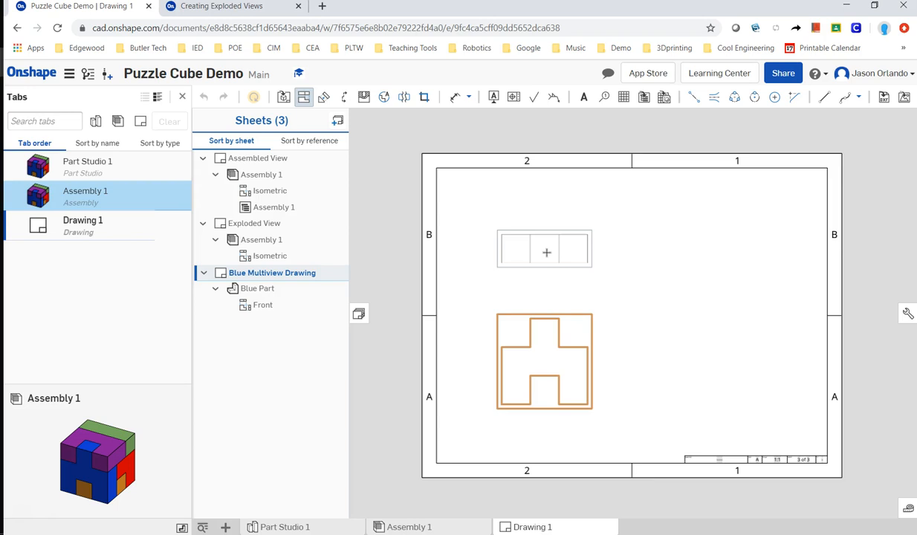
- Place a projected top view above the blue part's front view and a projected right view beside it
left_click(547, 249)
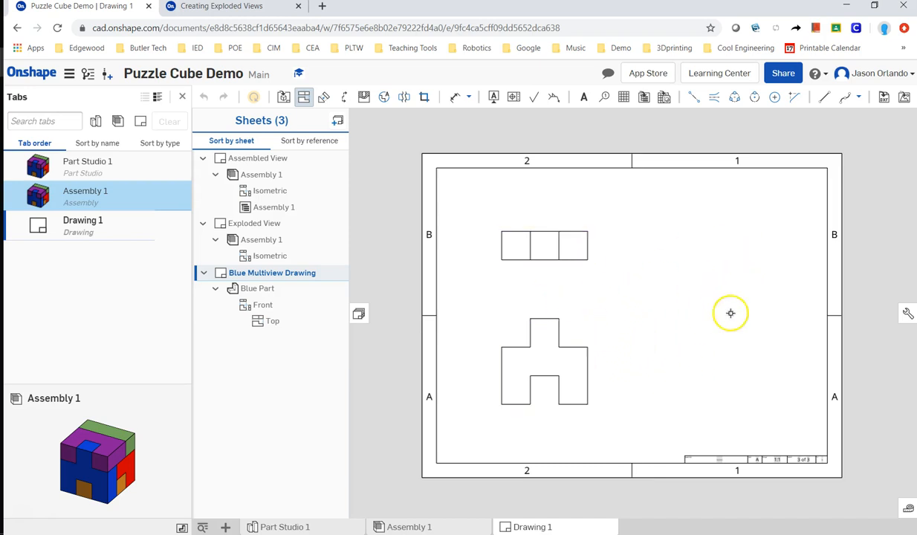
left_click(302, 102)
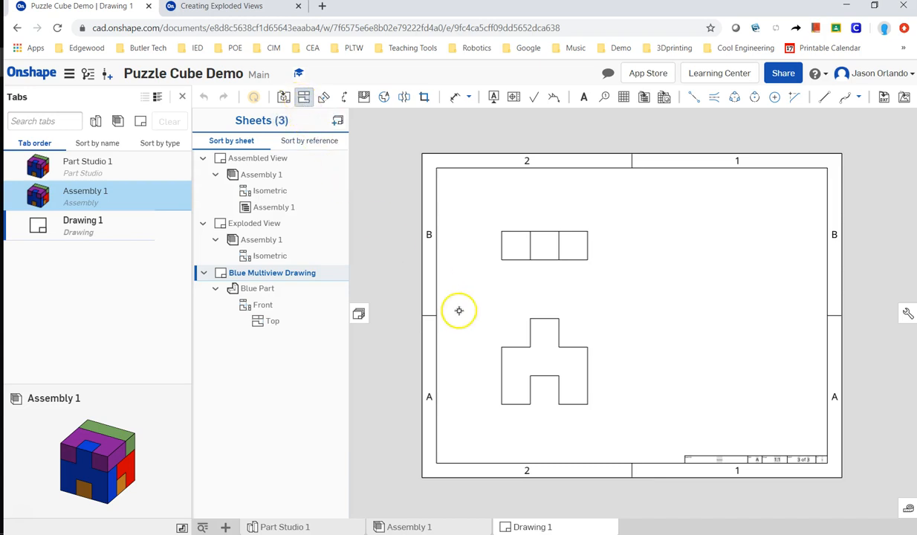
left_click(590, 333)
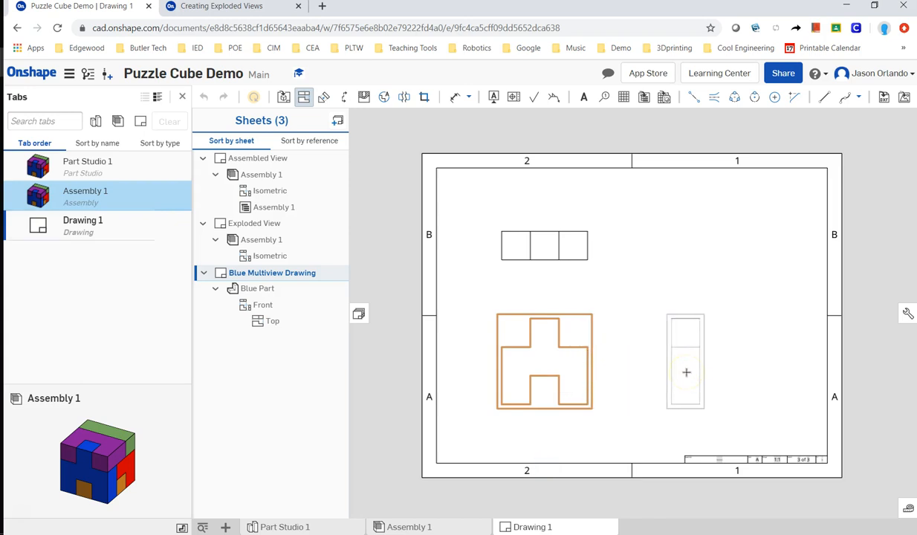
left_click(694, 371)
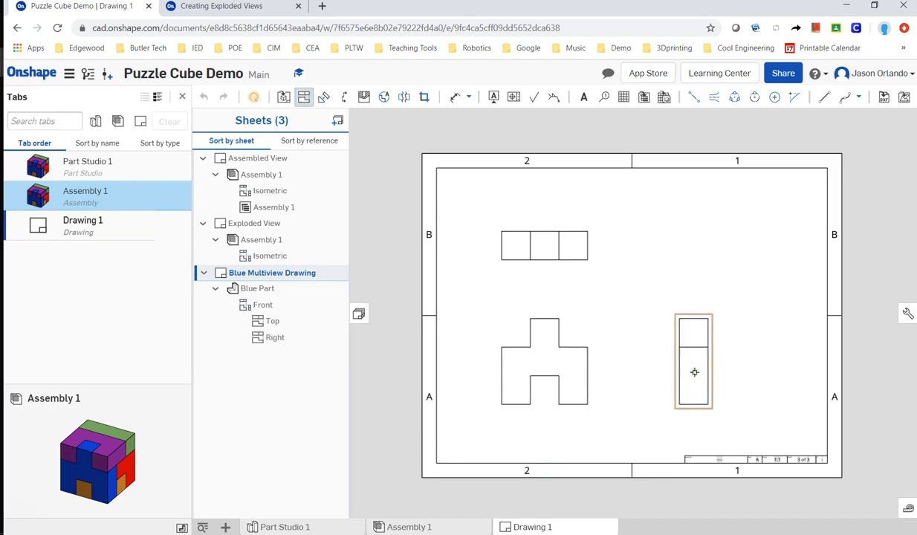
- Project an isometric view from the front view into the sheet's upper-right corner and display it shaded
left_click(303, 98)
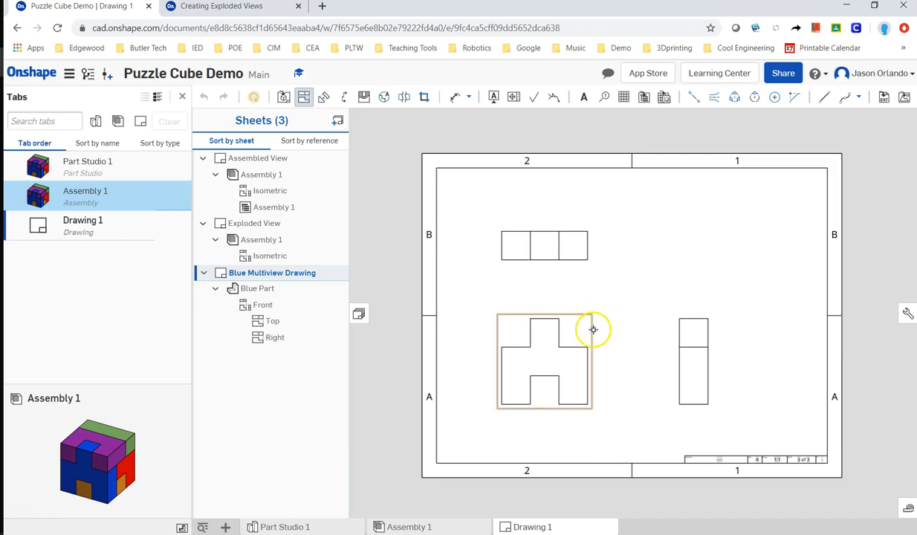
left_click(593, 329)
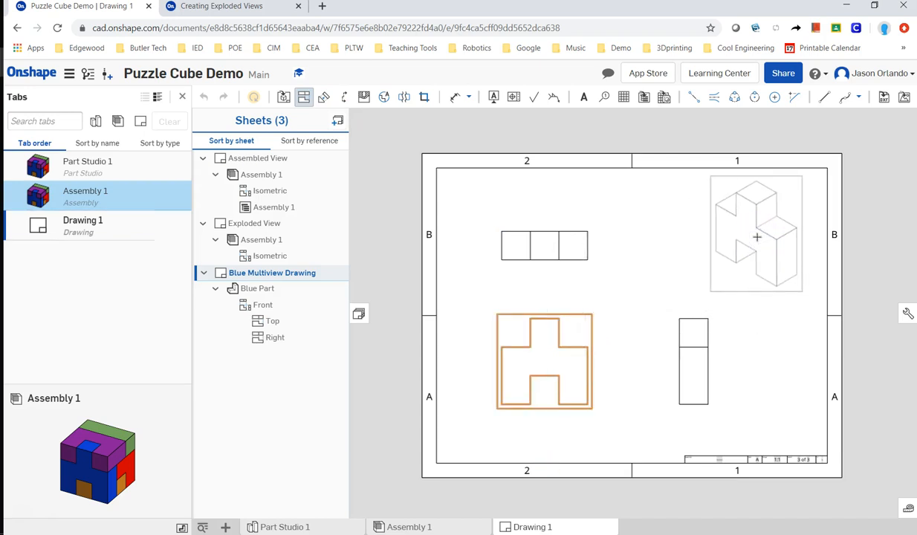
left_click(756, 236)
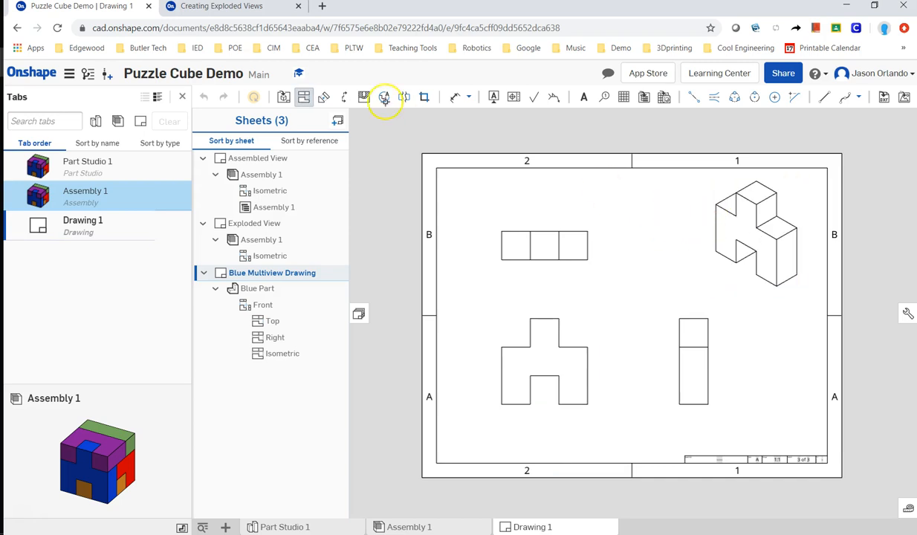
left_click(300, 100)
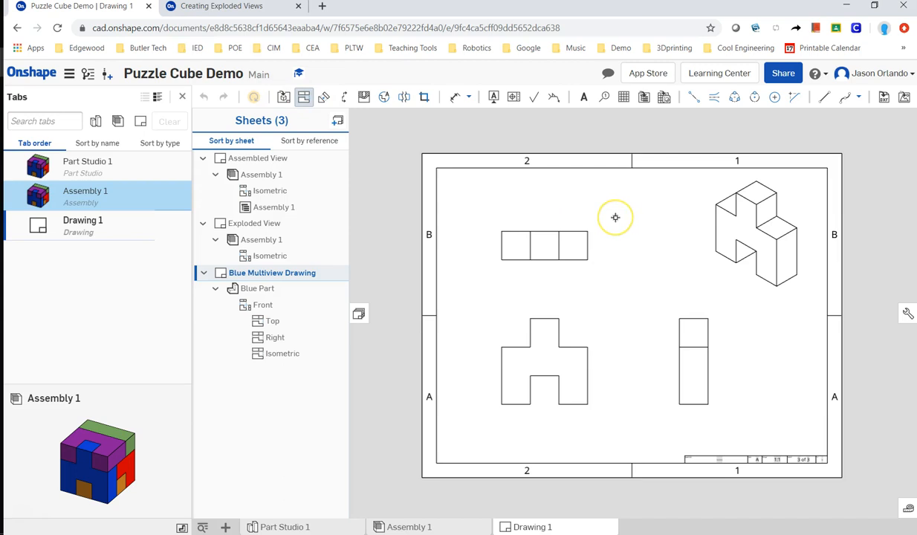
right_click(710, 231)
left_click(746, 249)
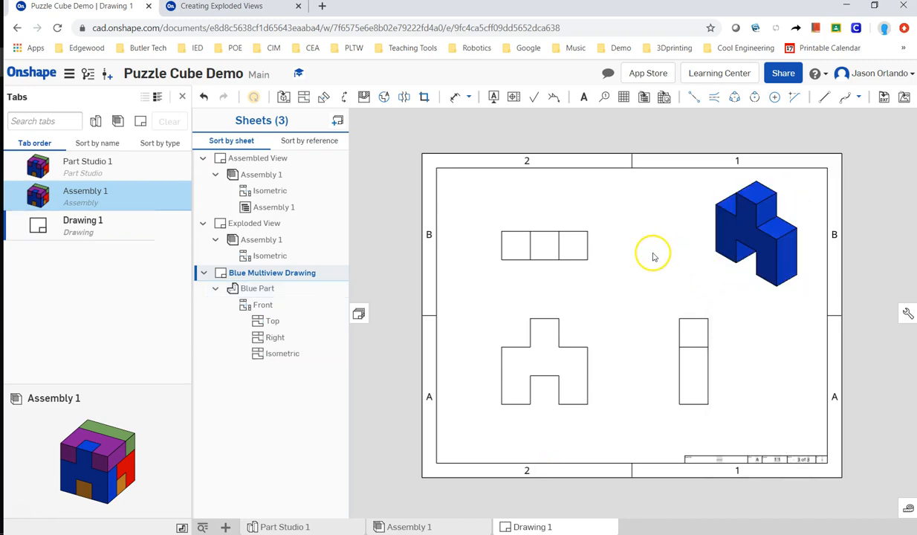
- Dimension the front view's overall width between its outer vertical edges, placing the dimension between the front and top views
scroll(649, 272, "down", 1)
scroll(652, 270, "up", 1)
middle_click_drag(655, 272, 656, 272)
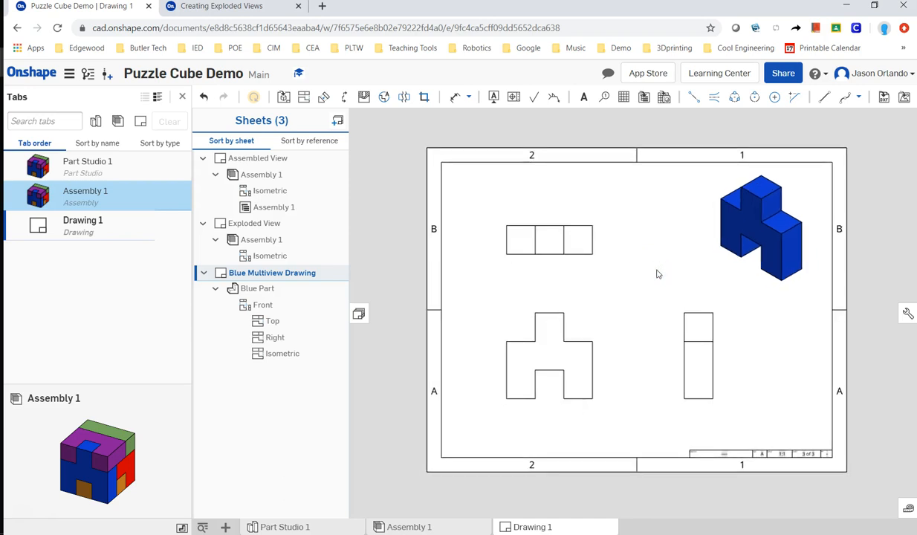
left_click(469, 100)
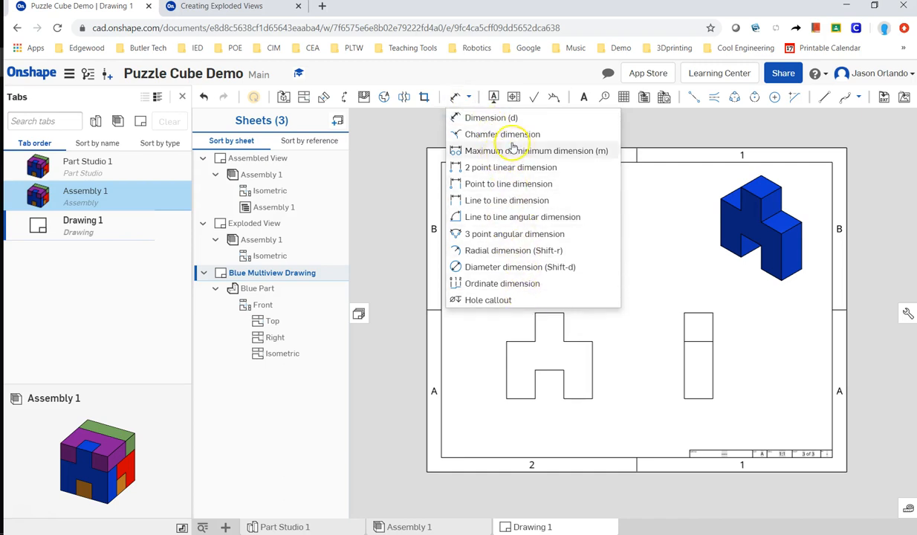
left_click(491, 117)
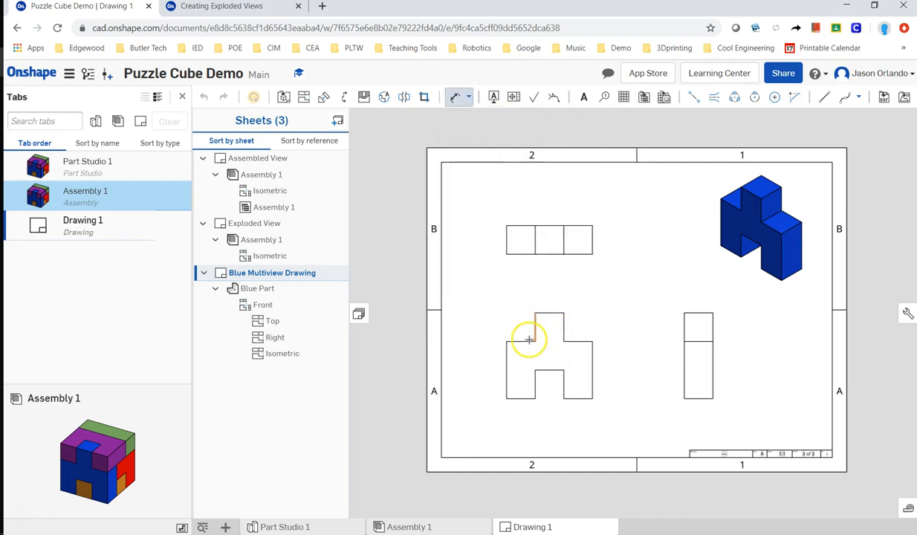
scroll(530, 345, "up", 3)
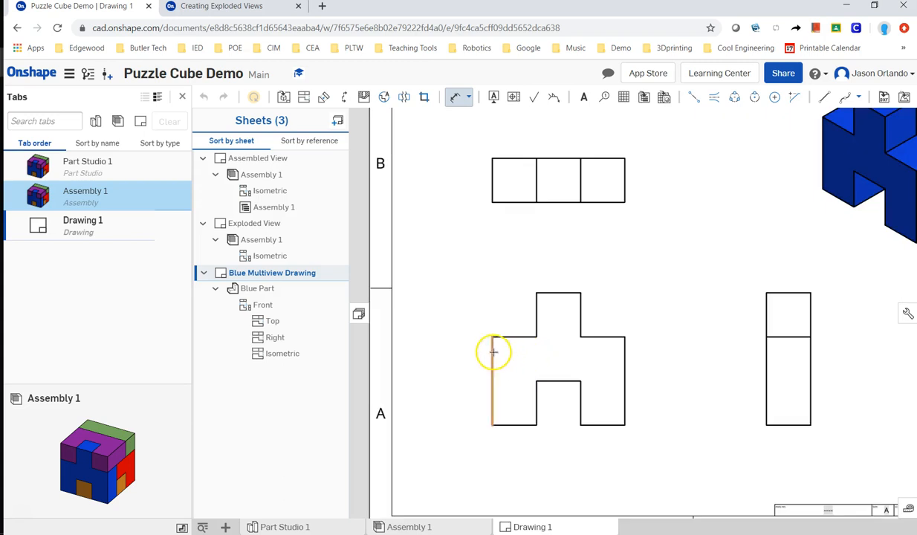
left_click(625, 356)
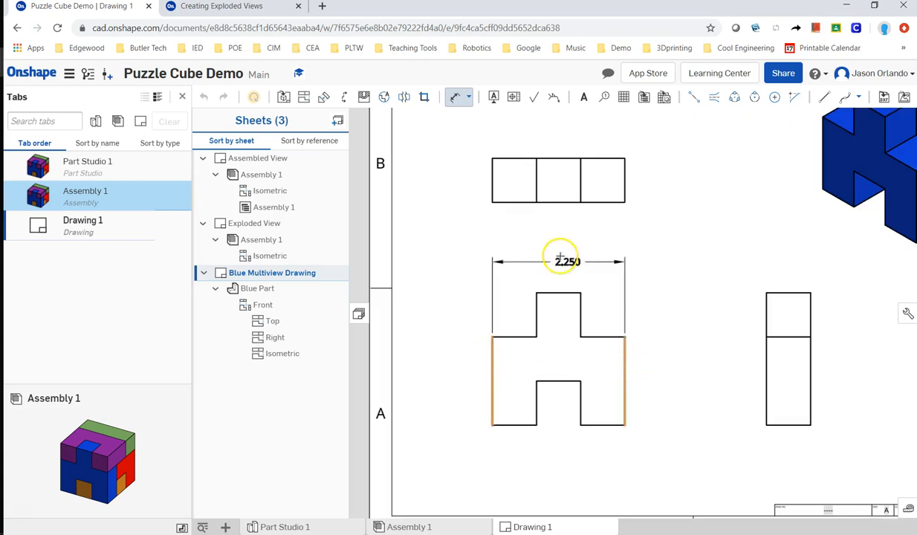
left_click(559, 245)
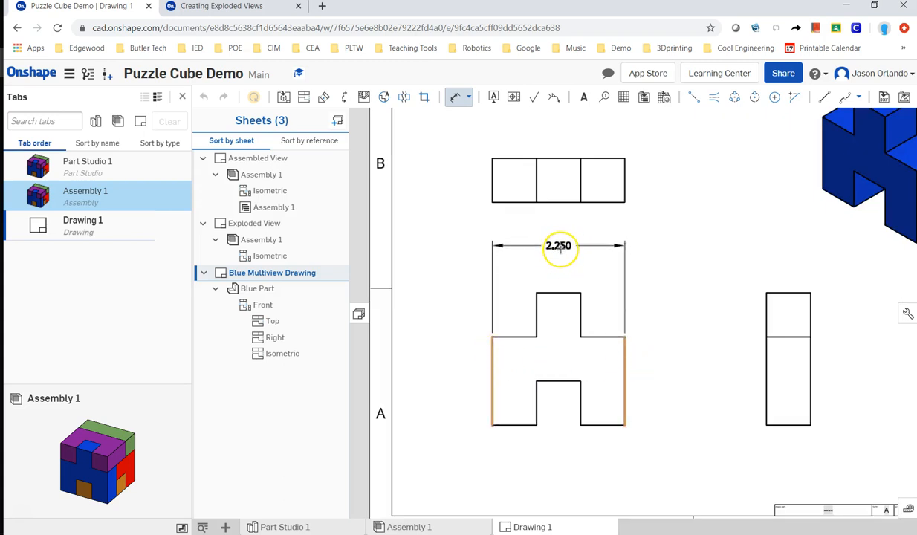
- Dimension the front view's overall height to its right, and the part's depth above the right view
left_click(574, 292)
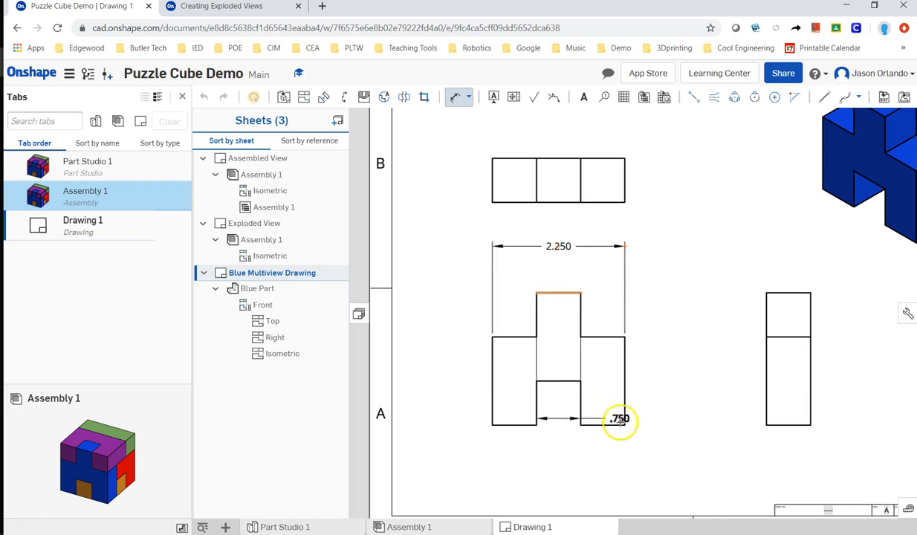
left_click(604, 424)
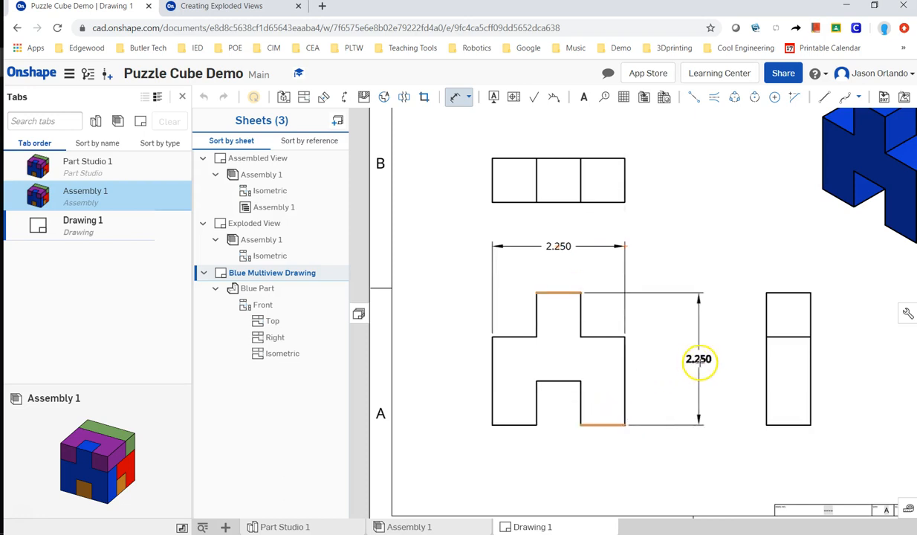
left_click(699, 361)
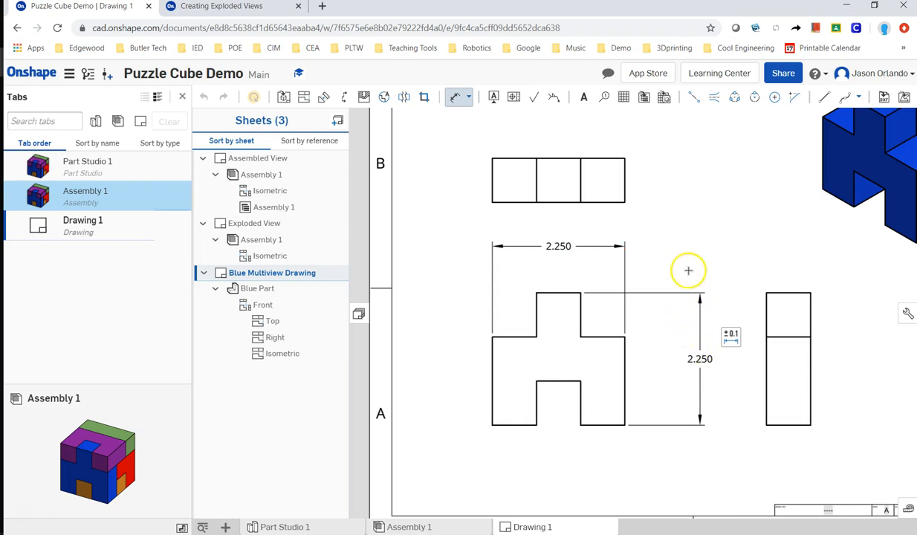
left_click(780, 294)
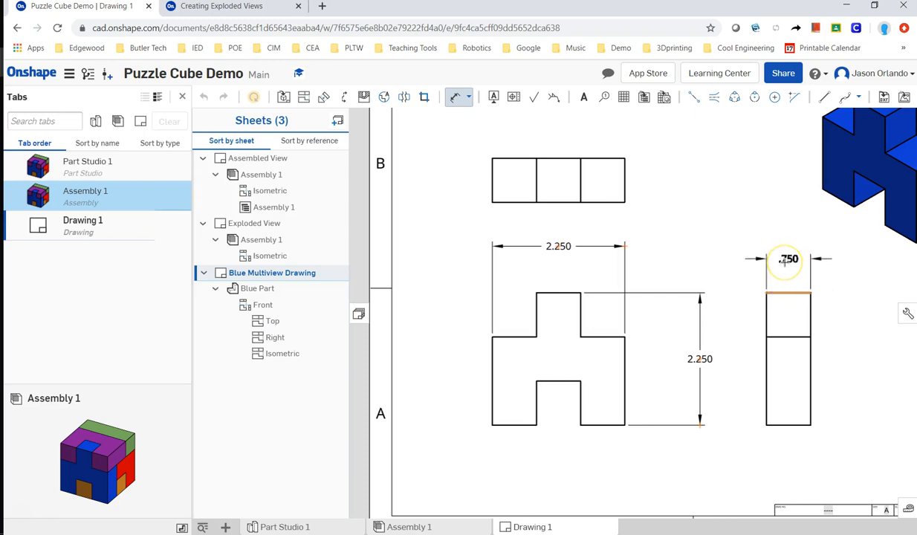
left_click(785, 261)
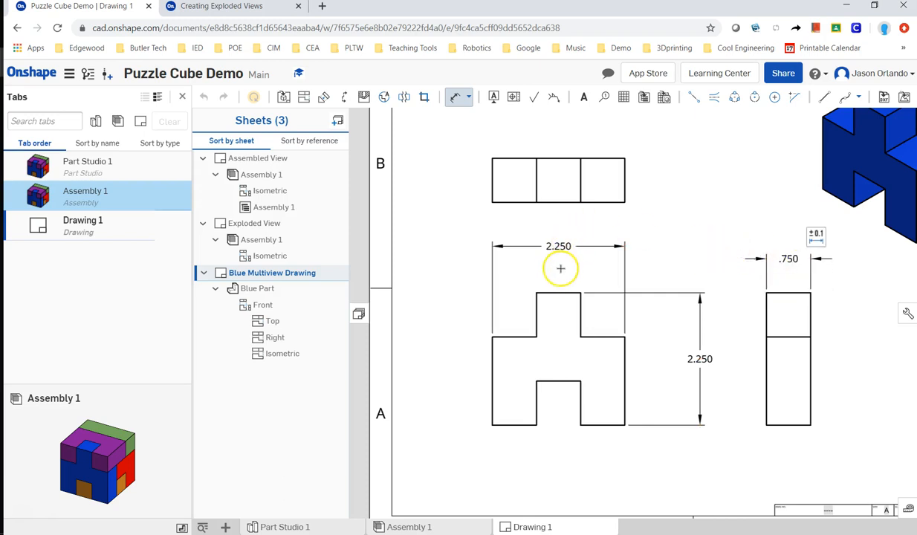
- Dimension the widths of the front view's upper tab and right shoulder, aligned in one row beneath the overall width dimension
left_click(545, 294)
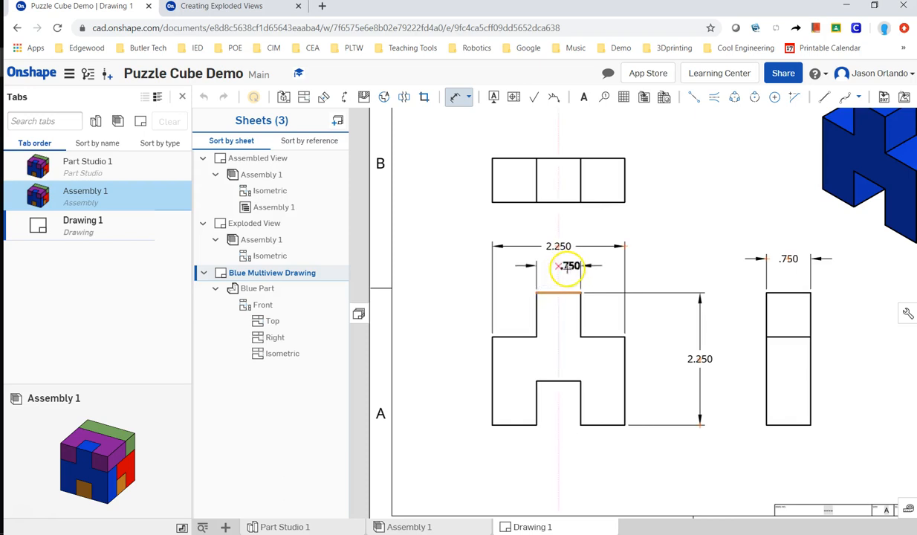
left_click(557, 267)
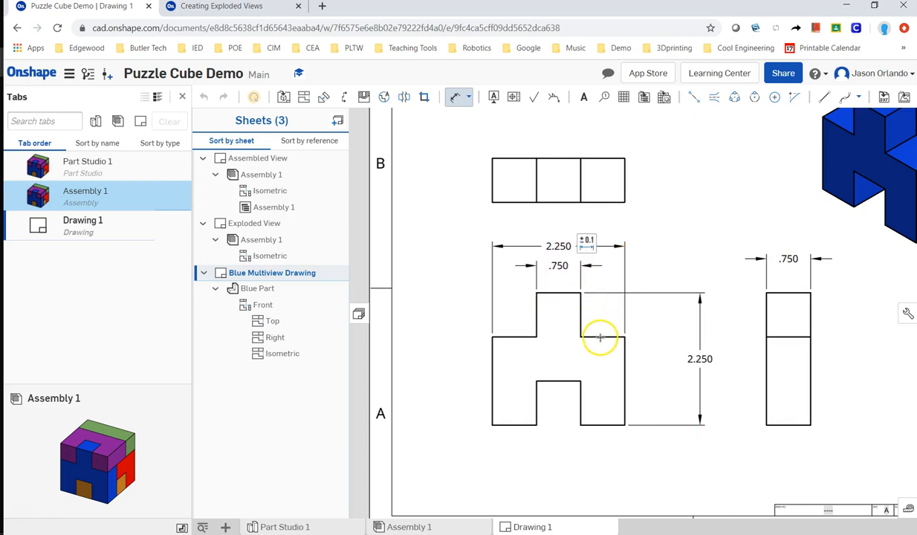
left_click(599, 338)
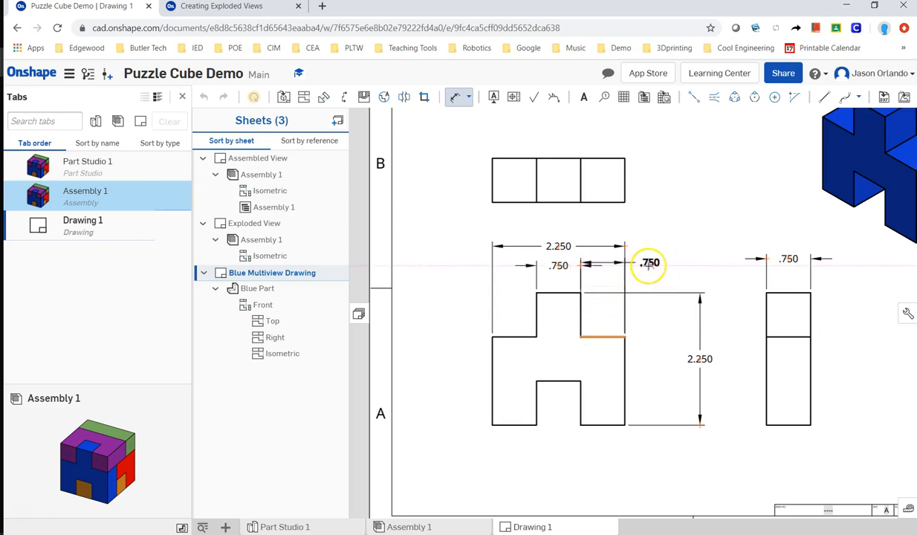
left_click(646, 269)
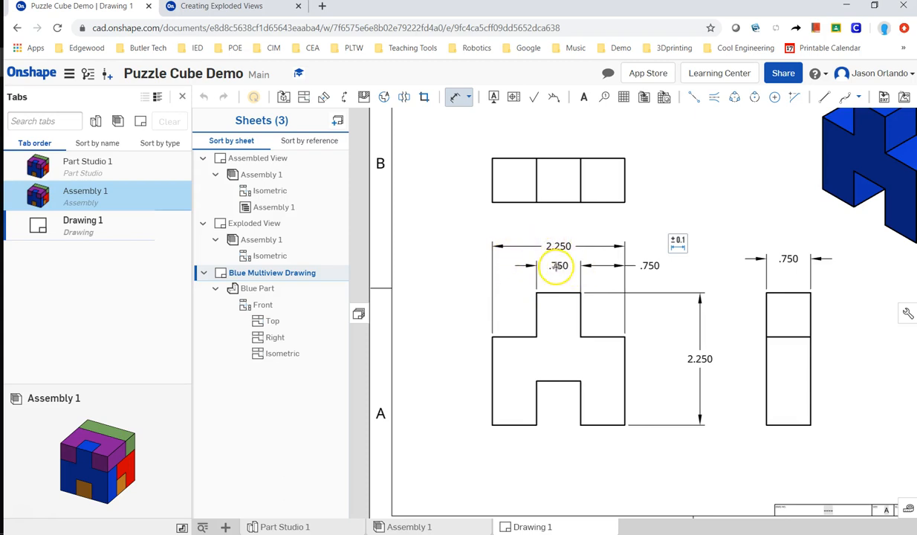
- Dimension the heights of the front view's right side and lower notch, stacked to the view's right inside the overall height dimension
left_click(626, 353)
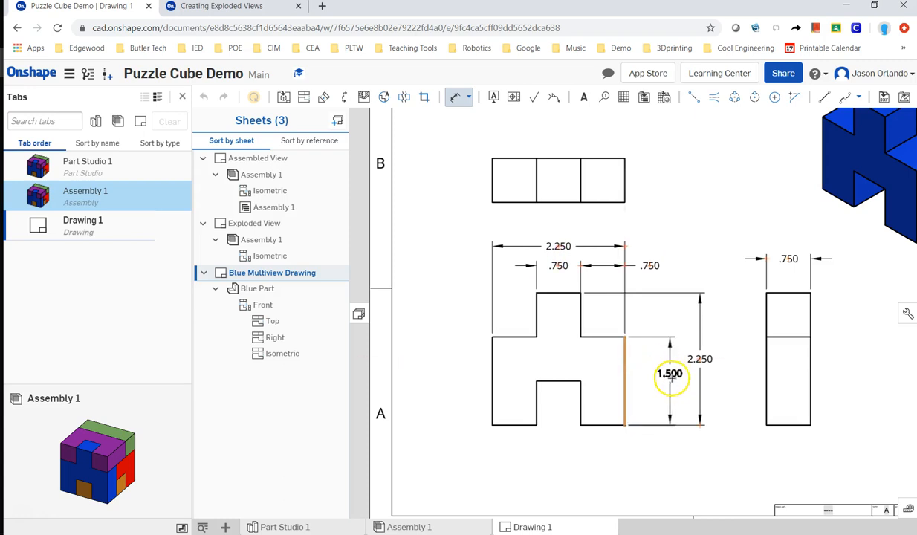
left_click(672, 376)
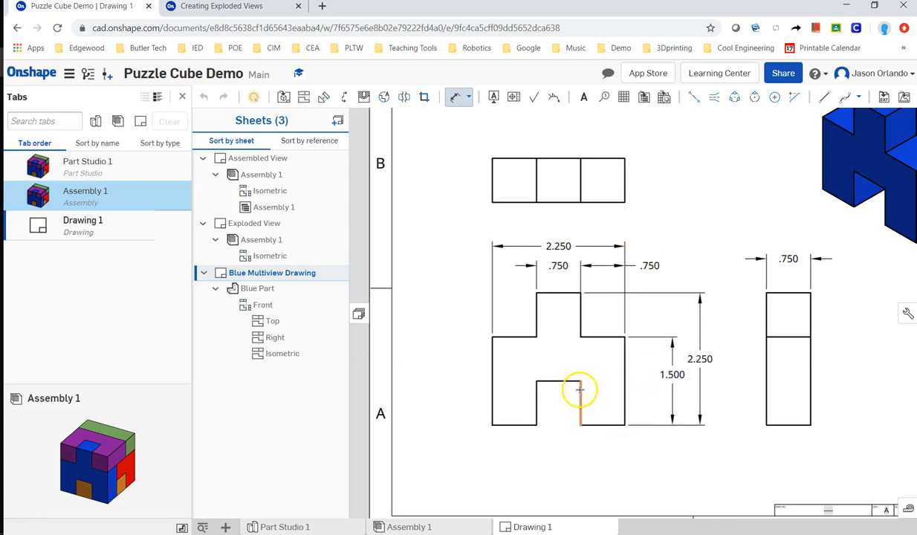
left_click(570, 382)
left_click(598, 425)
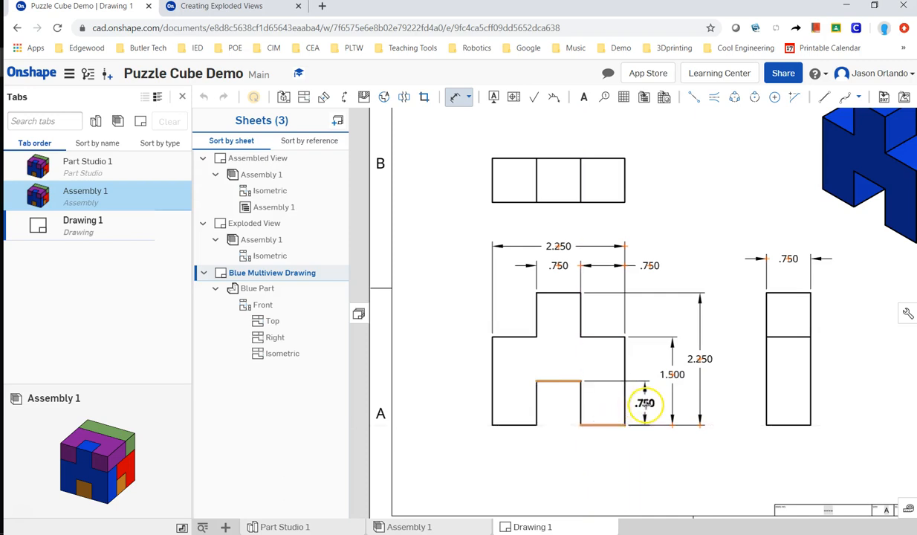
left_click(644, 402)
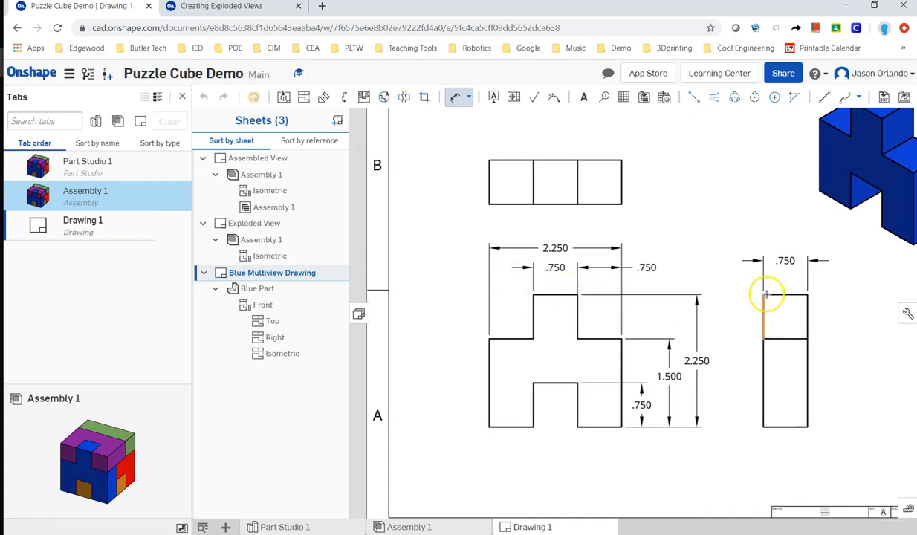
scroll(679, 217, "down", 3)
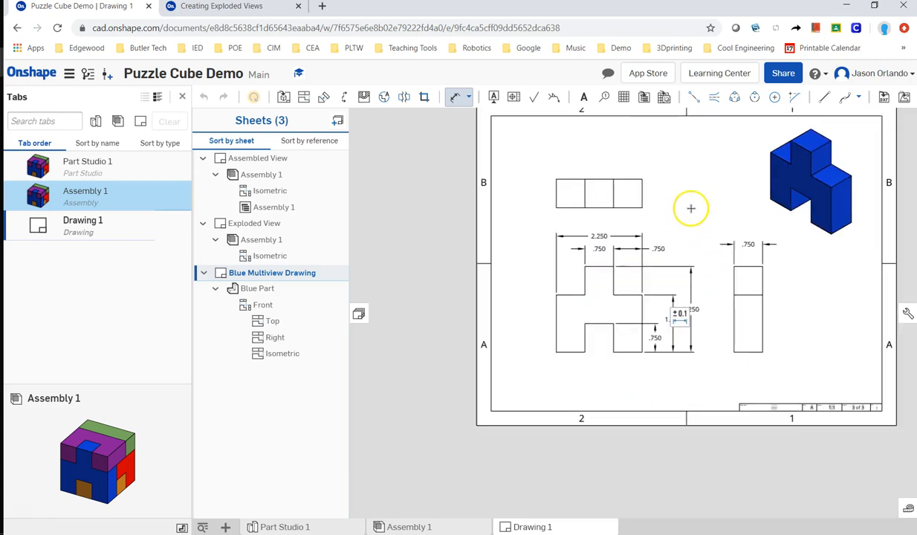
right_click_drag(691, 208, 644, 236)
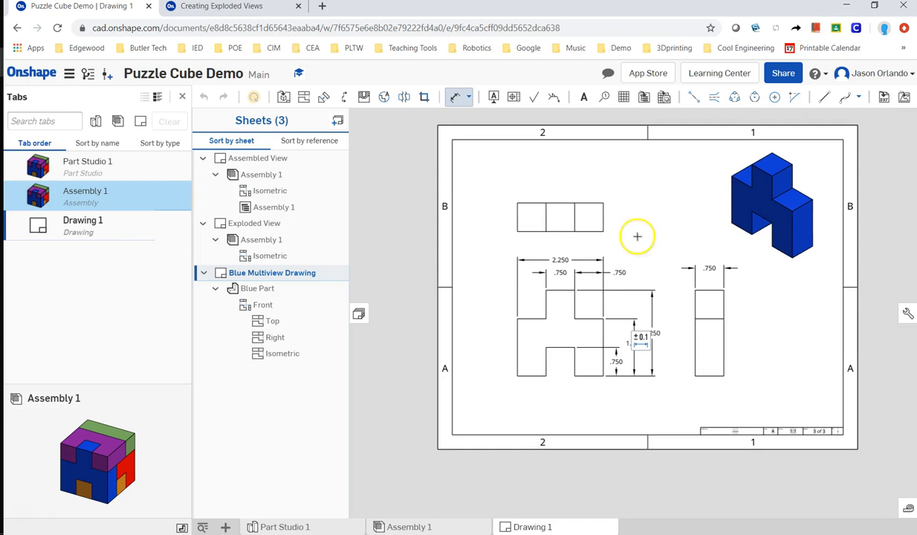
key("Escape")
left_click(678, 243)
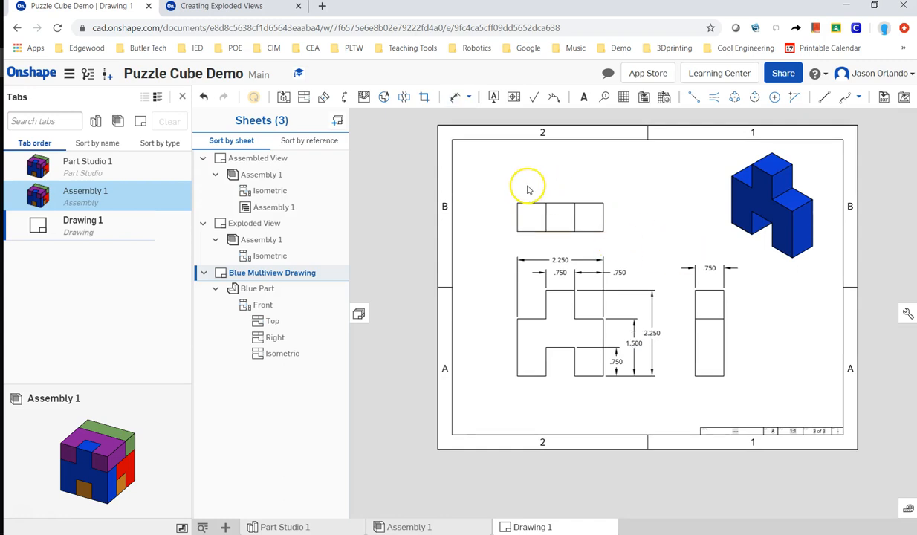
- On the Assembled View sheet, edit the title block's tolerance note to read .XX = ±.05, .XXX = ±.003 and .XXXX = ±.0005
left_click(258, 159)
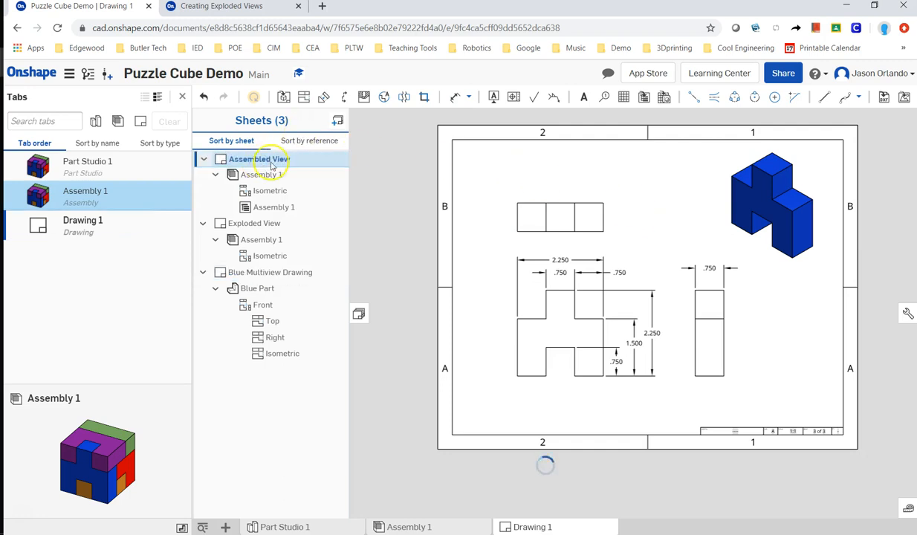
scroll(472, 369, "up", 2)
scroll(473, 369, "up", 4)
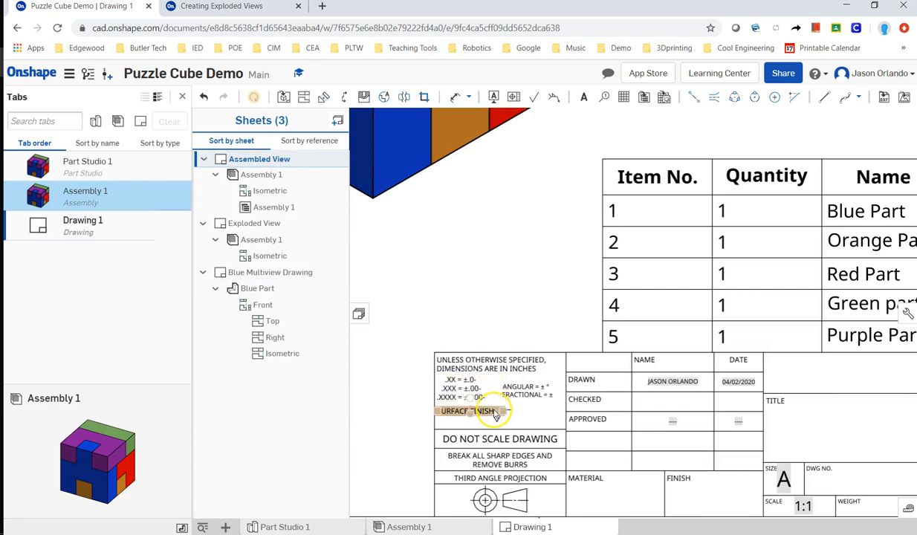
middle_click_drag(505, 371, 524, 322)
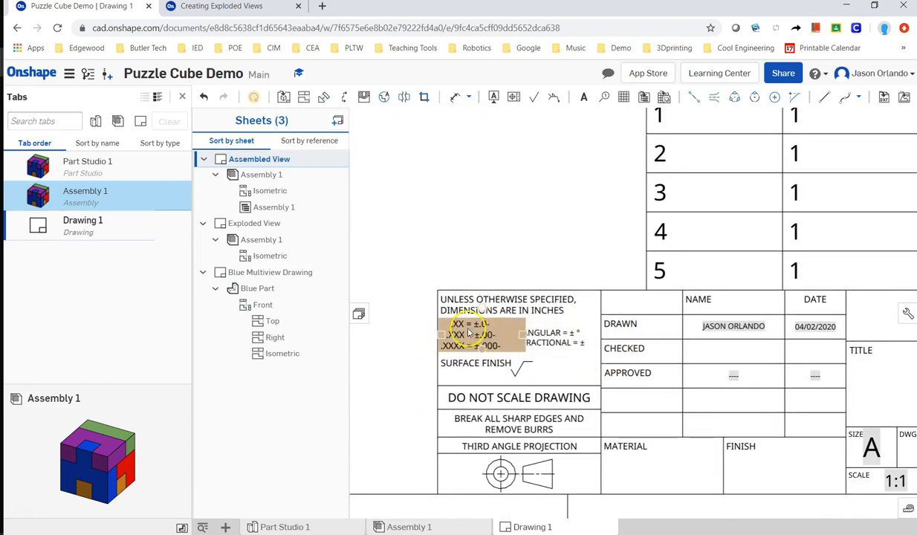
scroll(477, 339, "up", 1)
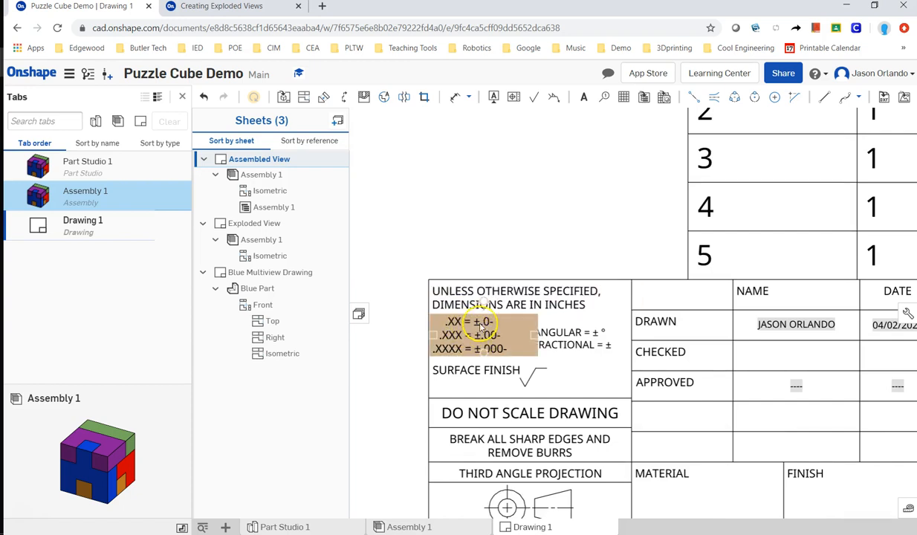
scroll(493, 347, "up", 2)
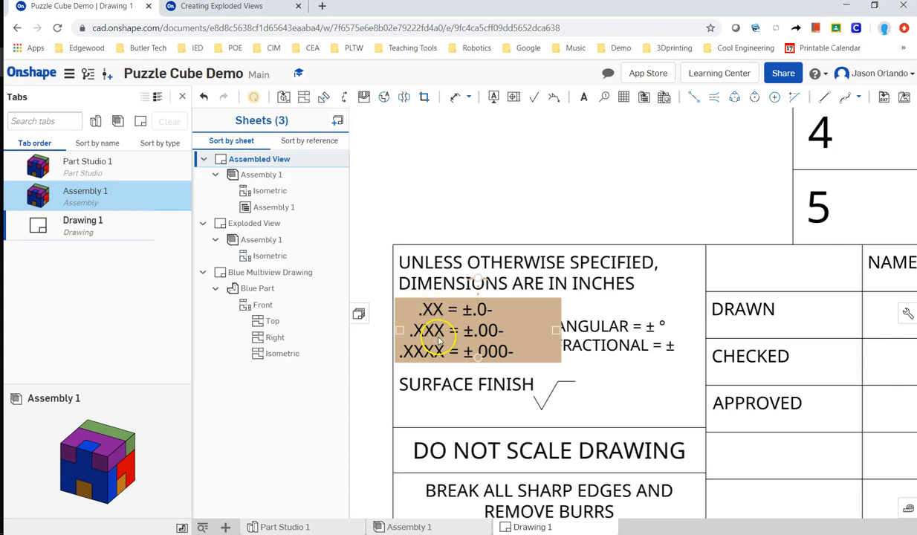
right_click(484, 312)
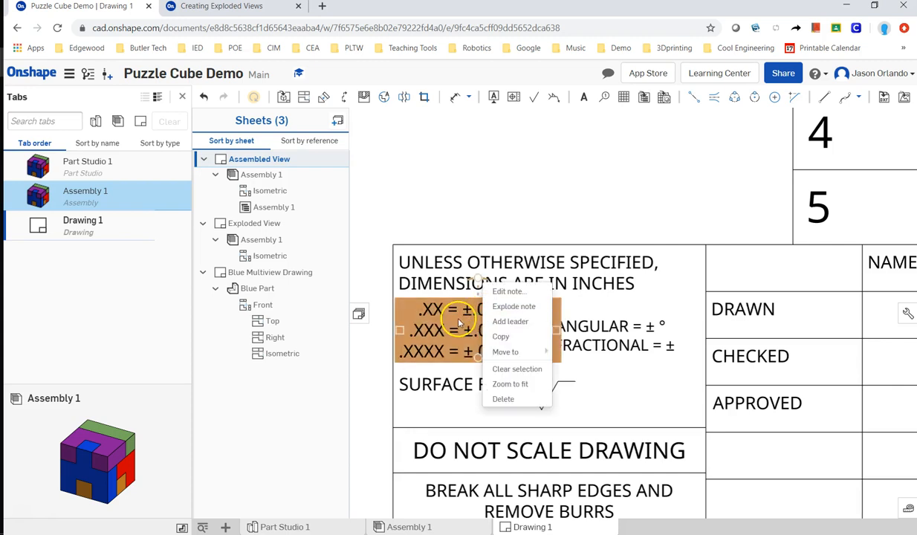
left_click(503, 292)
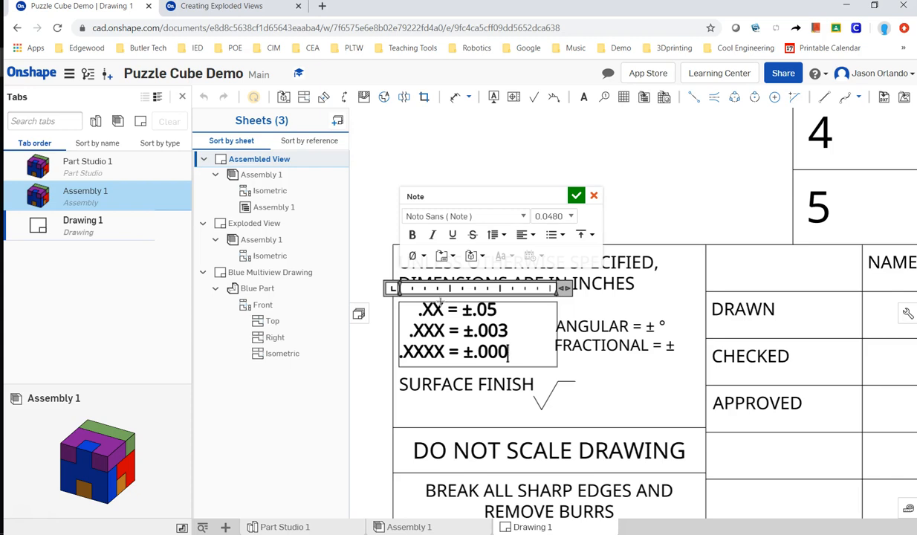
left_click(577, 197)
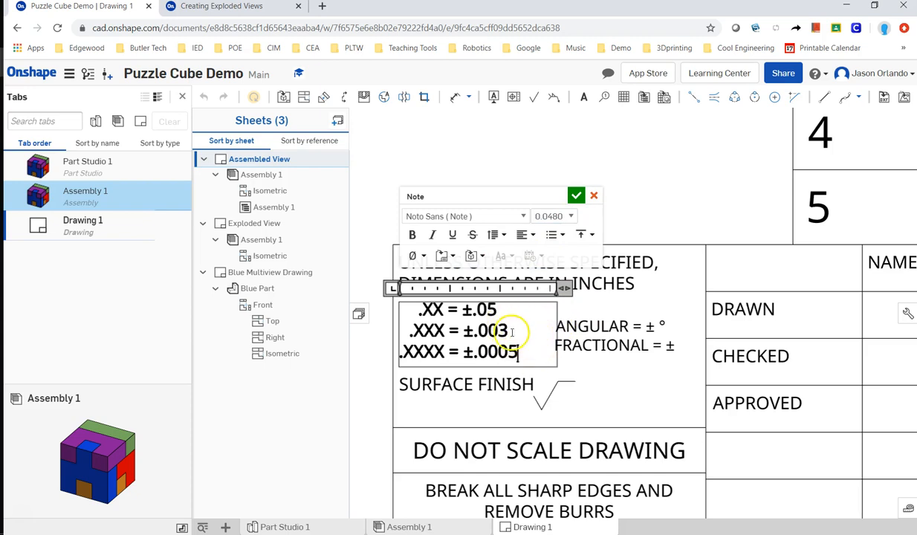
scroll(510, 325, "down", 2)
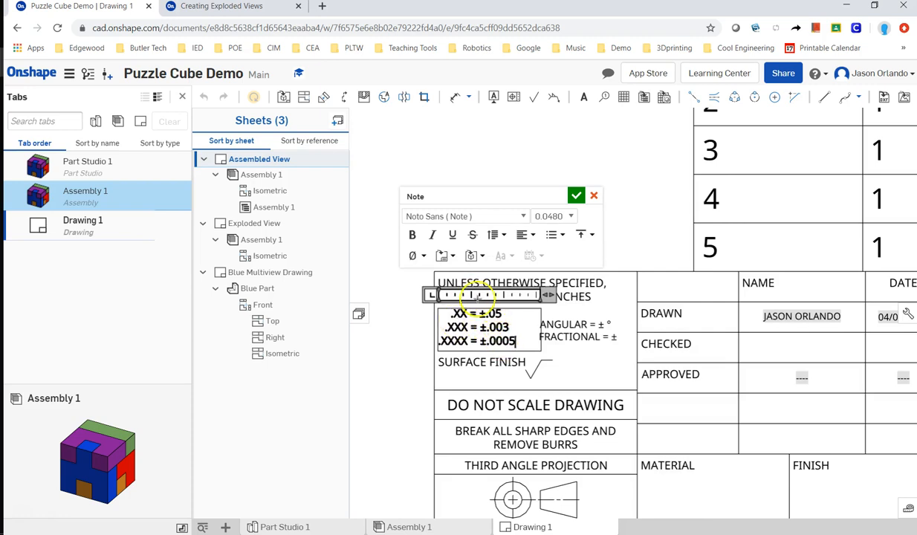
left_click(577, 197)
scroll(552, 210, "down", 5)
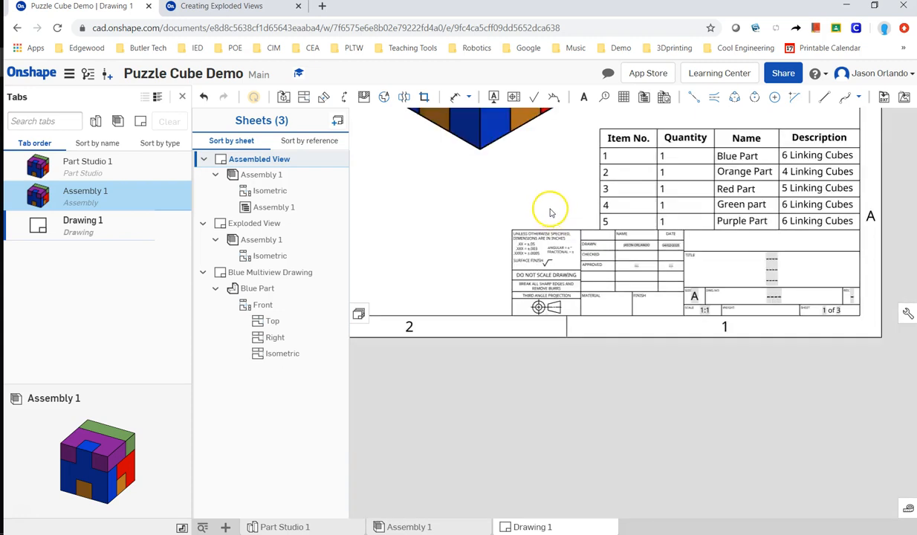
scroll(556, 303, "down", 5)
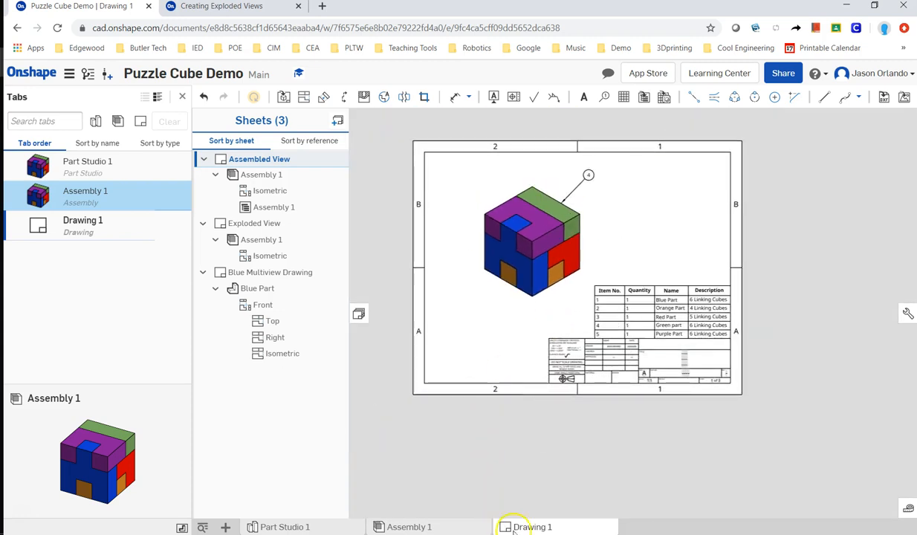
mouse_move(527, 530)
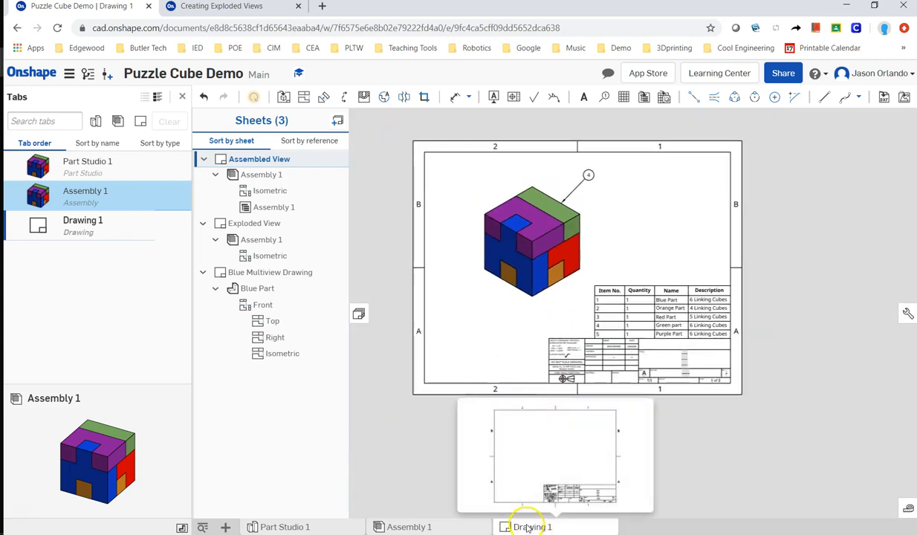